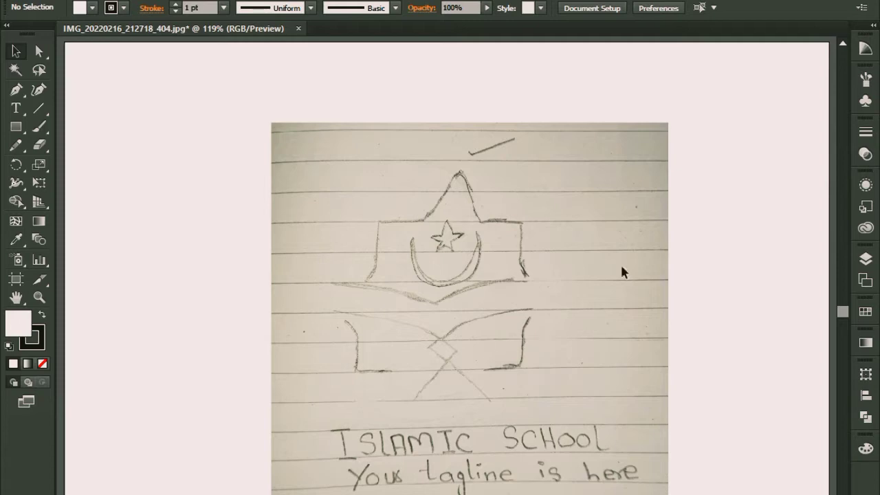
Step: Examine the pencil logo sketch up close, from the star and crescent down to the crossed lines
key("ctrl+plus")
key("ctrl+plus")
key("ctrl+plus")
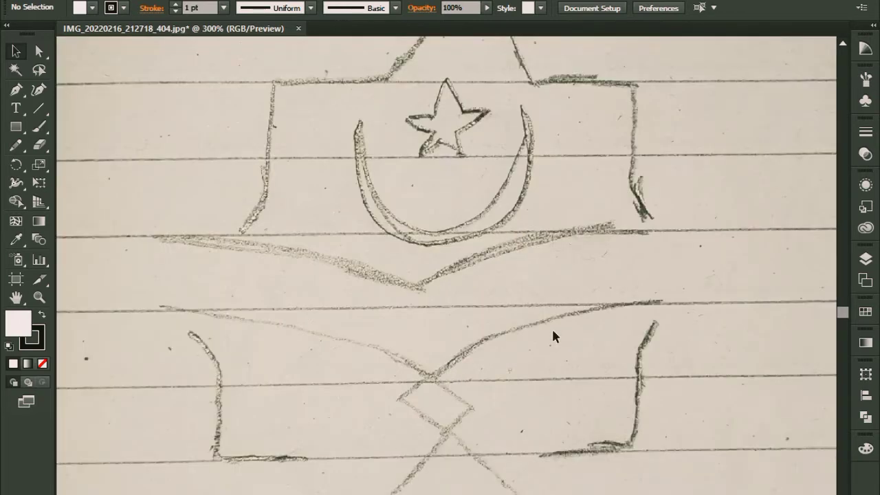
key("minus")
key("ctrl+minus")
key("ctrl+minus")
key("ctrl+minus")
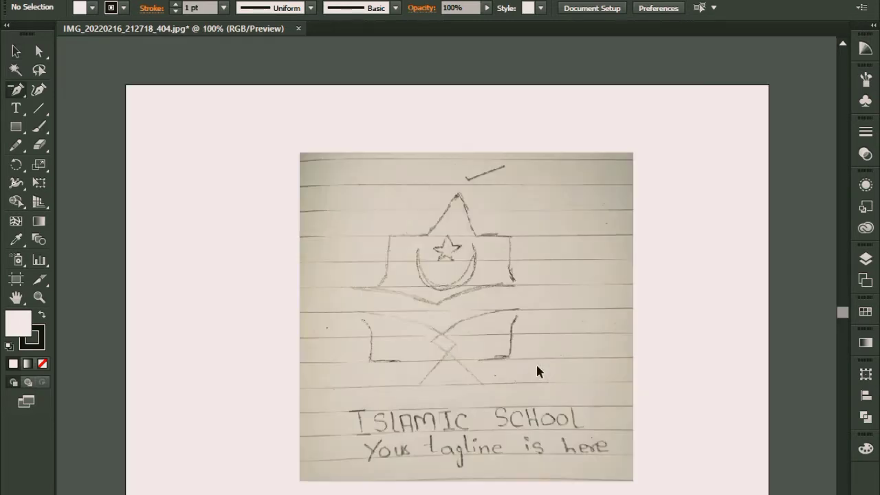
key("ctrl+plus")
key("ctrl+plus")
key("ctrl+plus")
key("ctrl+plus")
key("ctrl+plus")
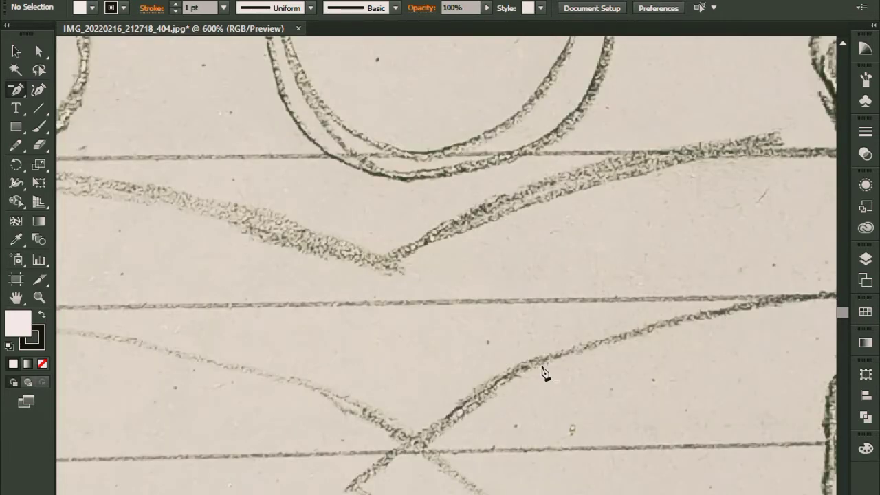
key("ctrl+minus")
key("ctrl+minus")
key("ctrl+minus")
key("ctrl+minus")
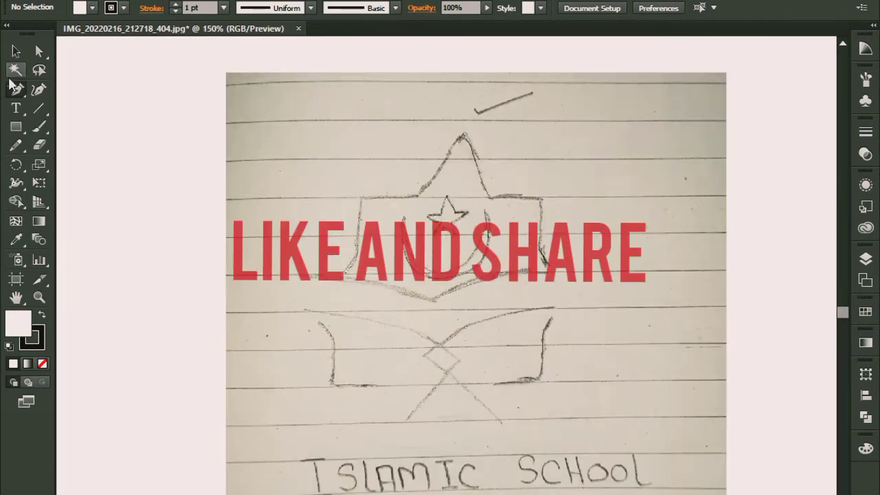
Step: Trace the lower curve from its right end to the centre and down the crossing diagonal with the Pen tool, using no fill
left_click(15, 89)
left_click(55, 89)
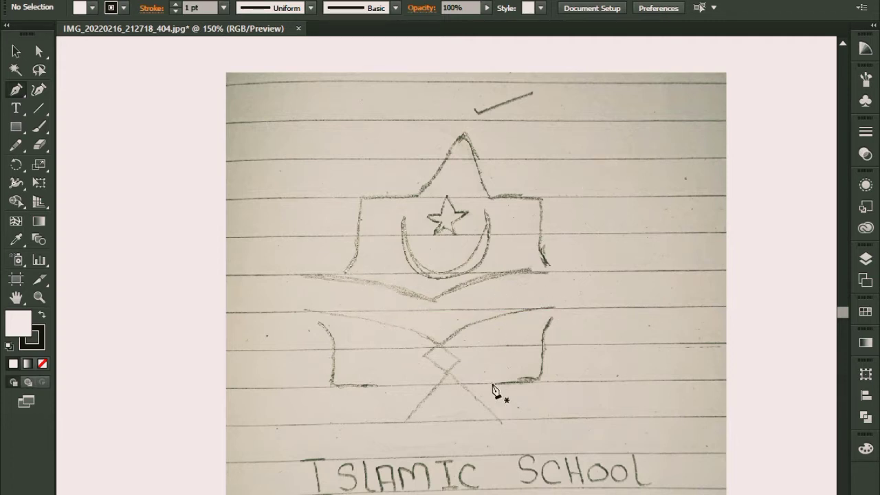
left_click(554, 307)
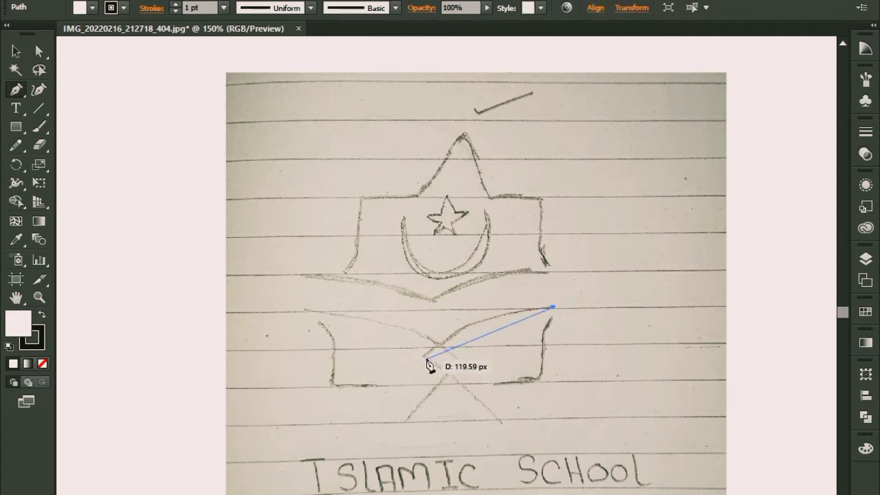
left_click_drag(426, 356, 404, 385)
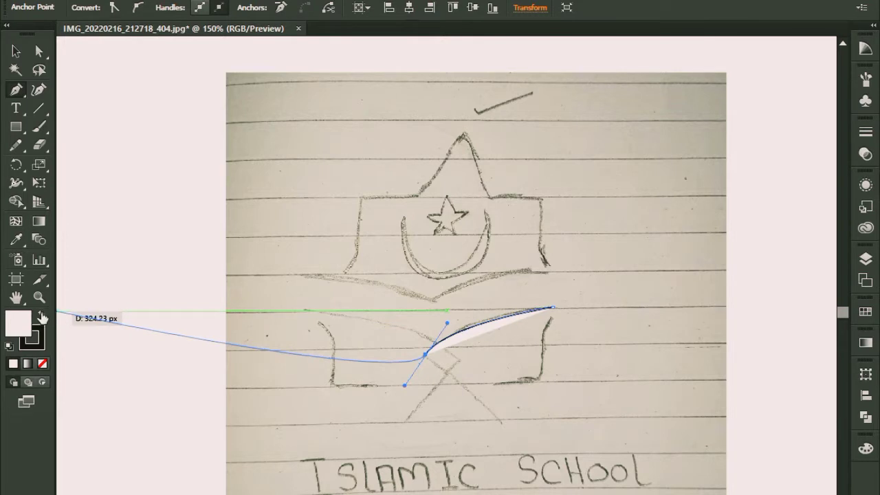
left_click(42, 363)
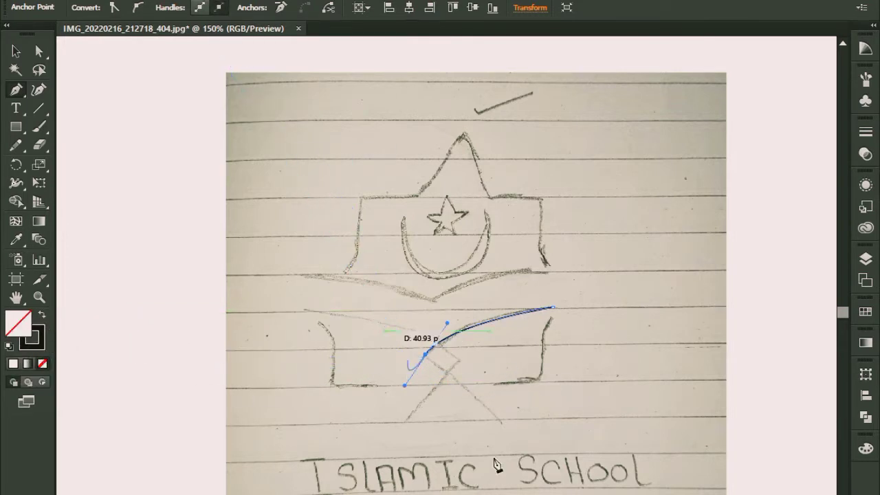
left_click(426, 355)
left_click(501, 423)
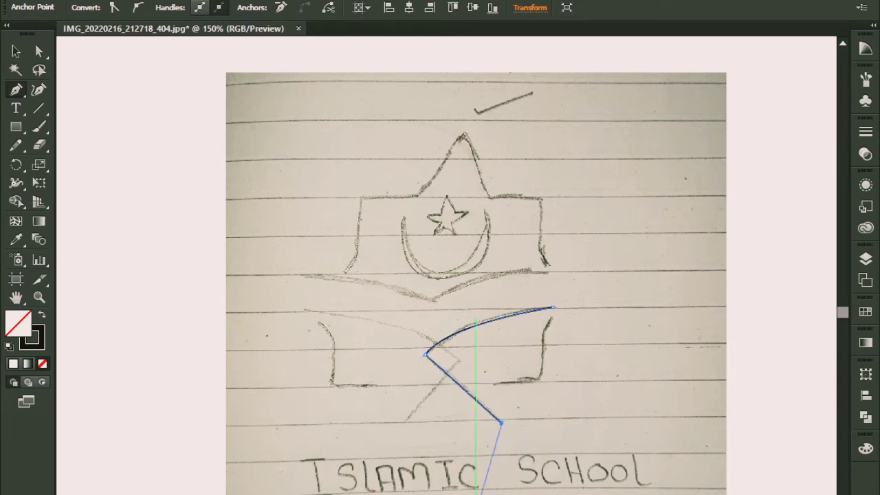
key("v")
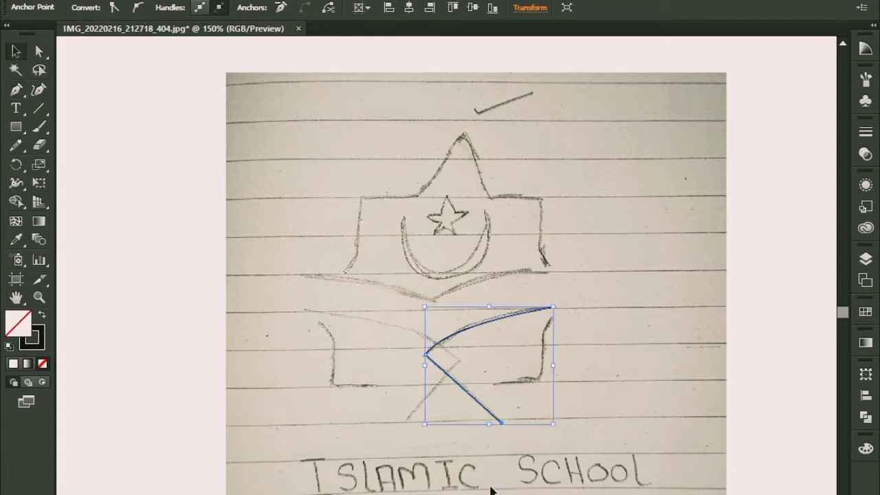
Step: Draw the opposite lower curve from its left end to the centre, continuing into a diagonal leg down to the left
key("p")
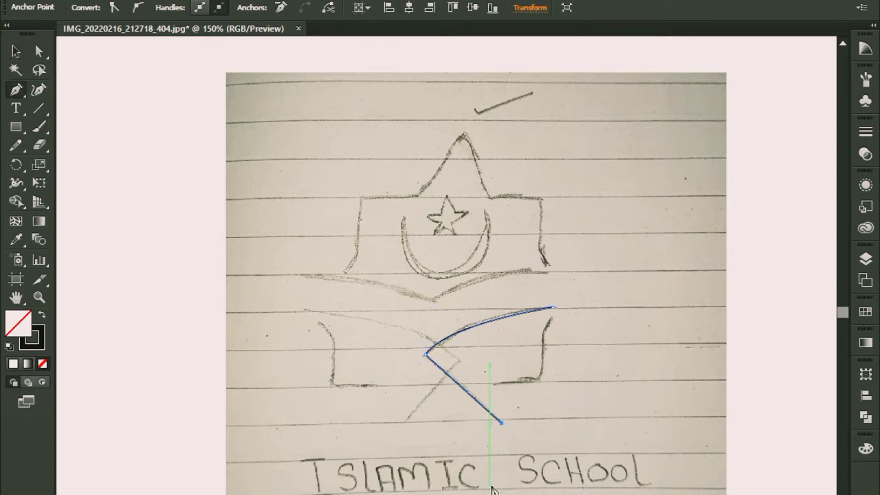
left_click(305, 308)
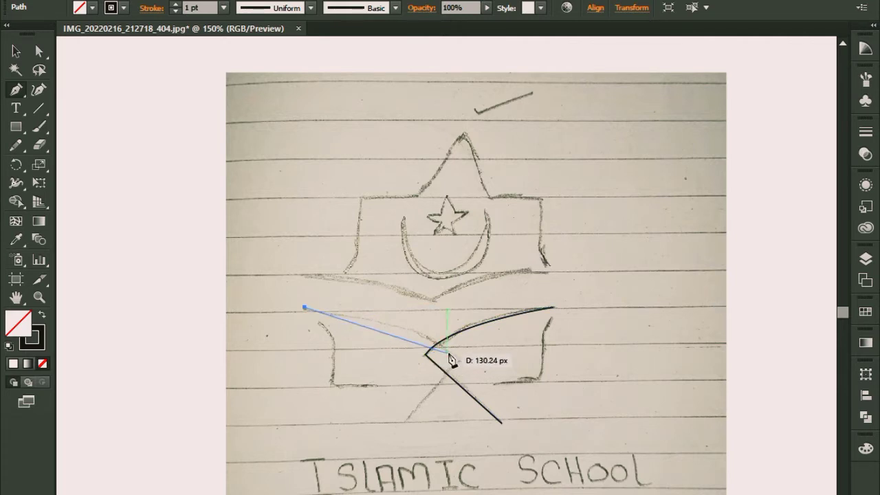
left_click_drag(448, 352, 486, 388)
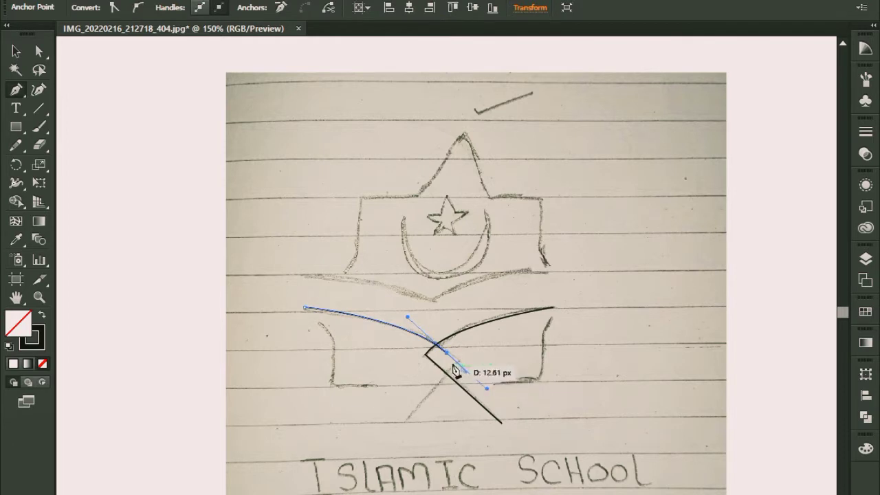
left_click_drag(449, 355, 383, 442)
left_click(373, 426)
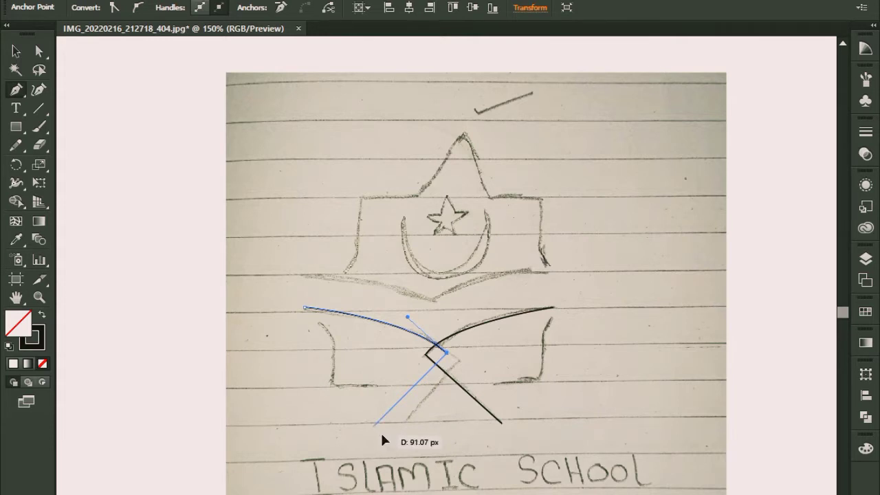
left_click(16, 50)
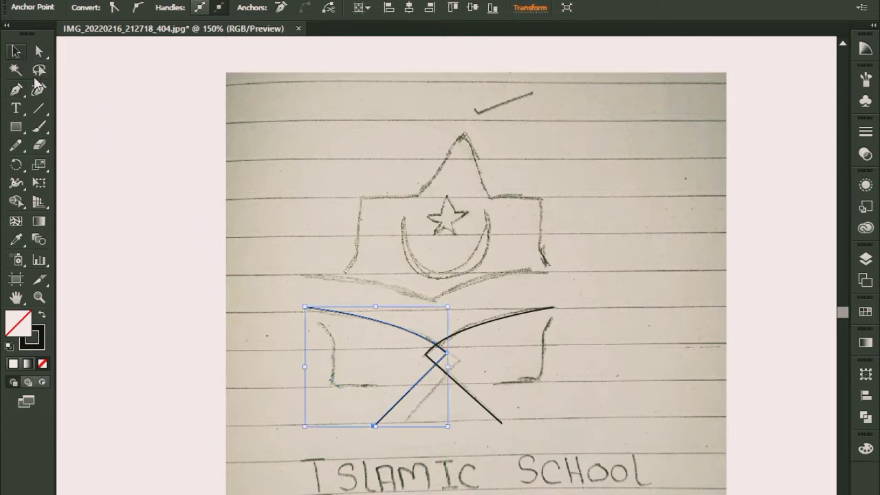
left_click(373, 358)
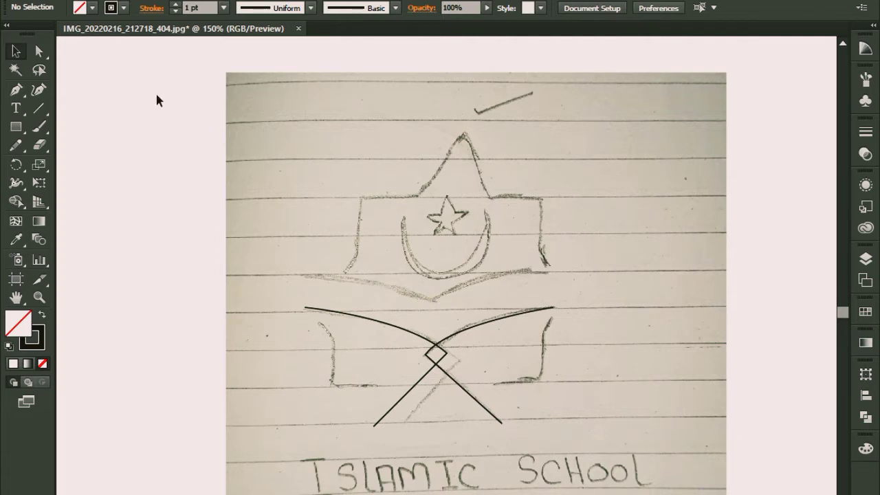
Step: Set the stroke weight of both crossed paths to 4 pt
left_click_drag(311, 243, 570, 436)
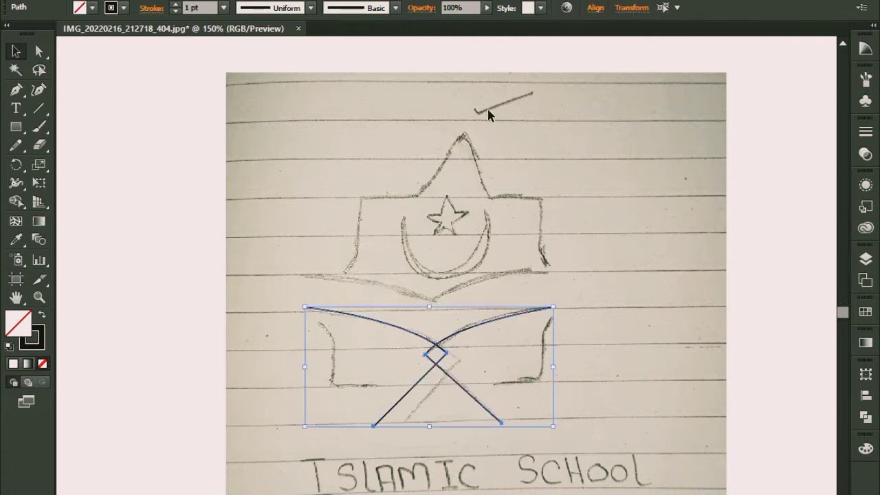
left_click(223, 7)
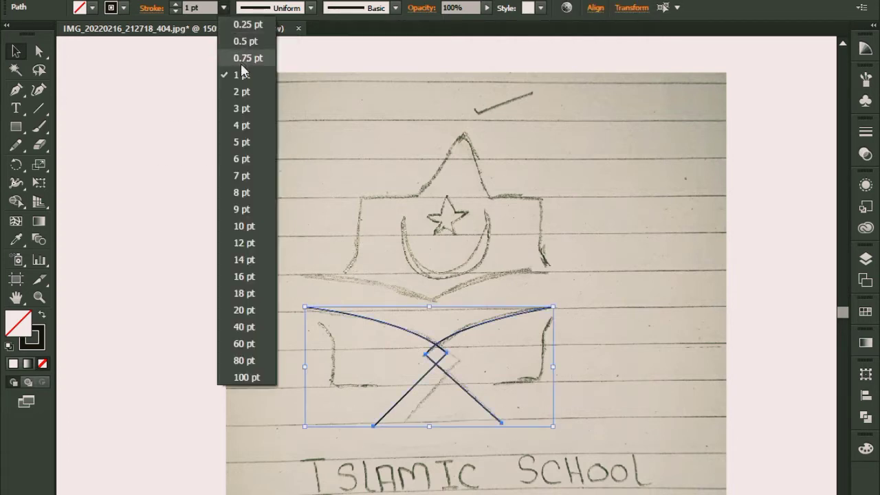
left_click(247, 125)
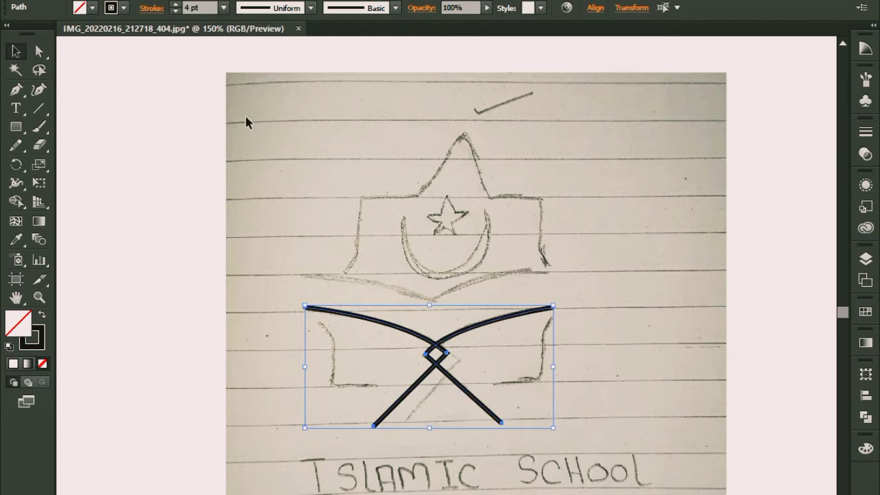
left_click(204, 206)
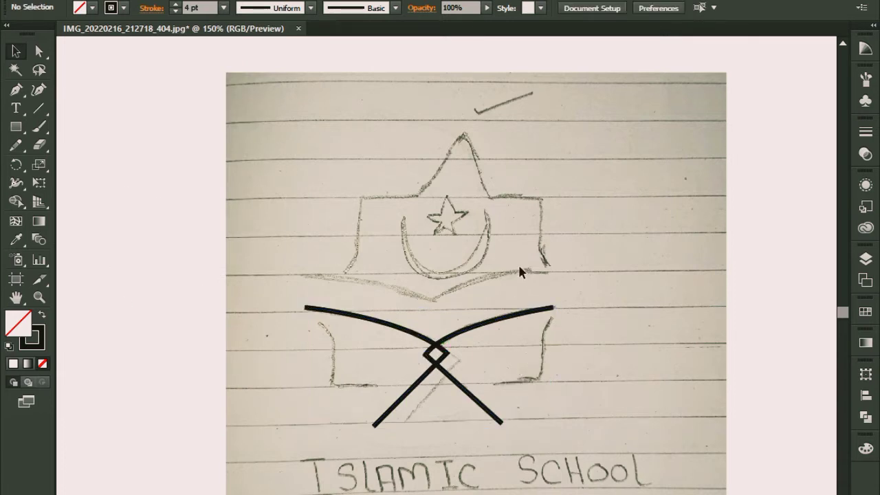
Step: Trace the shallow V-shaped curve above the crossed paths with the Pen tool, from left end through the centre point to right end
left_click(16, 90)
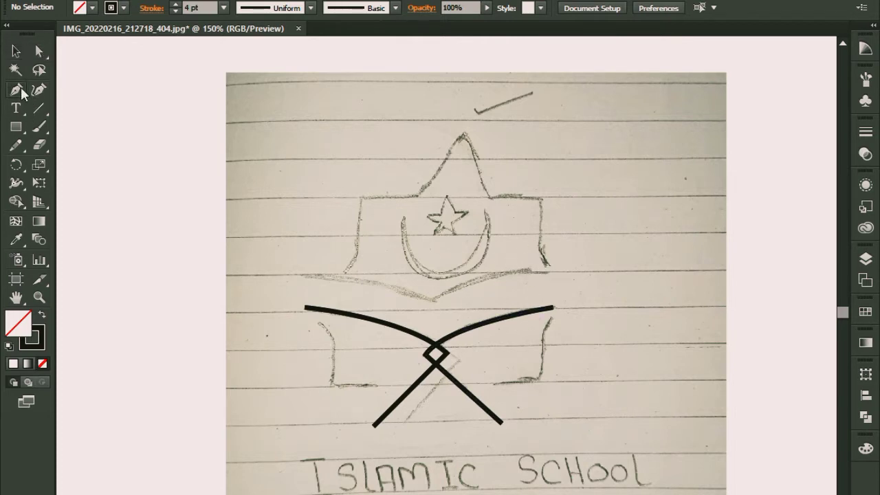
left_click(304, 274)
left_click(433, 300)
left_click_drag(435, 302, 459, 319)
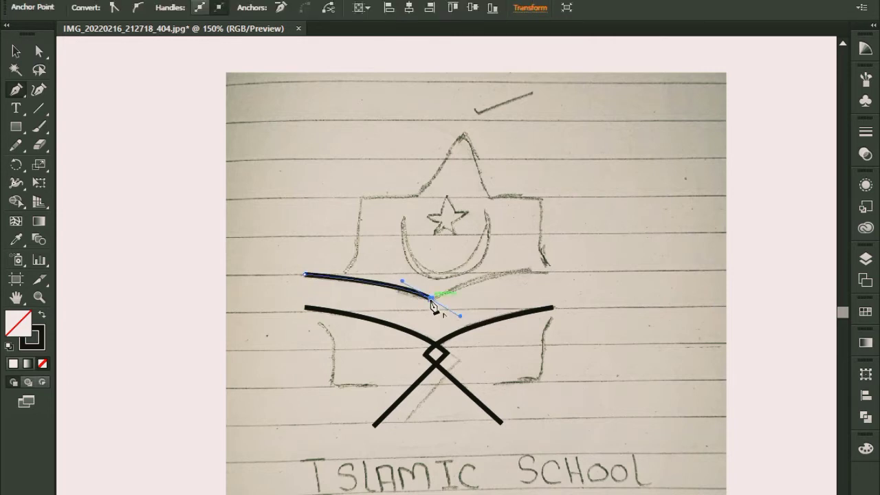
left_click(433, 300)
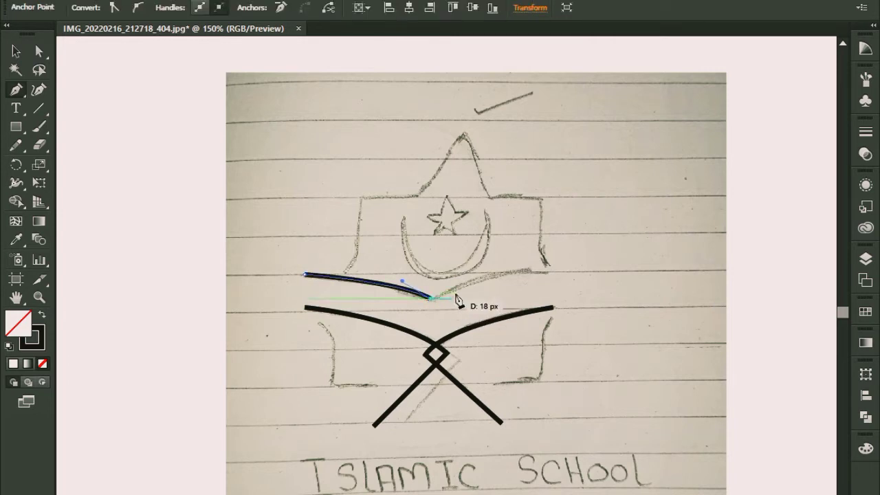
left_click(559, 272)
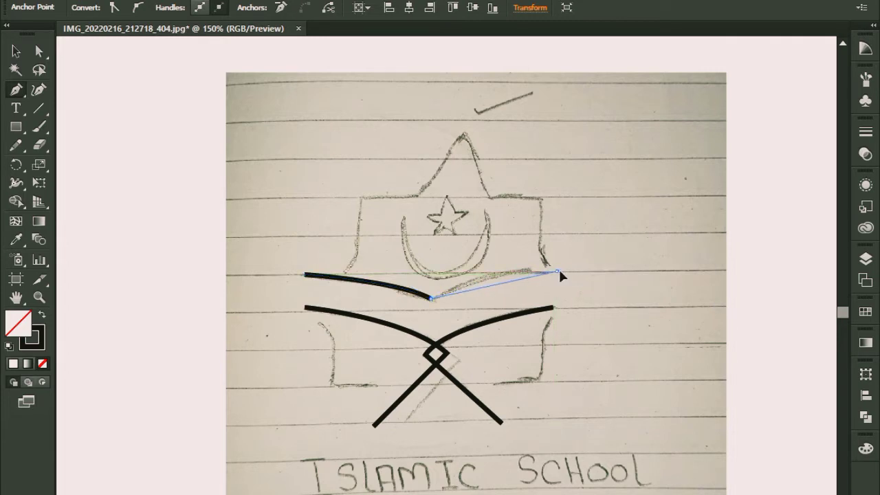
left_click_drag(589, 275, 603, 274)
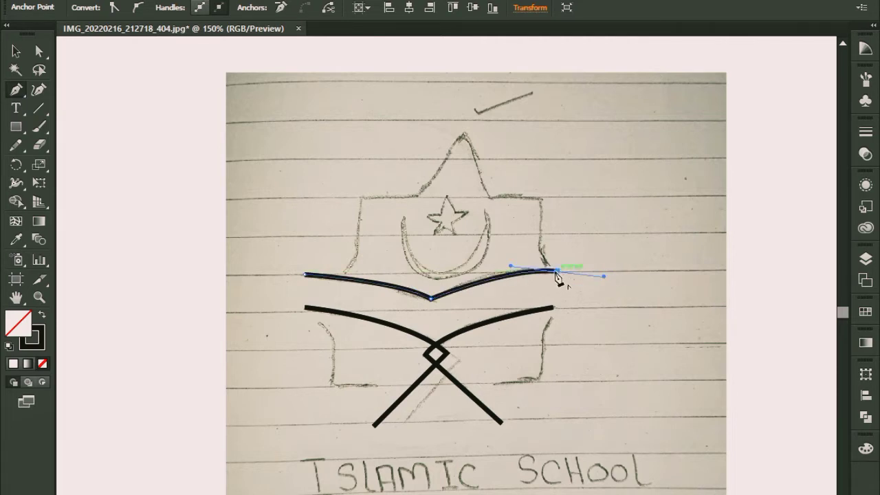
left_click(16, 51)
left_click(476, 445)
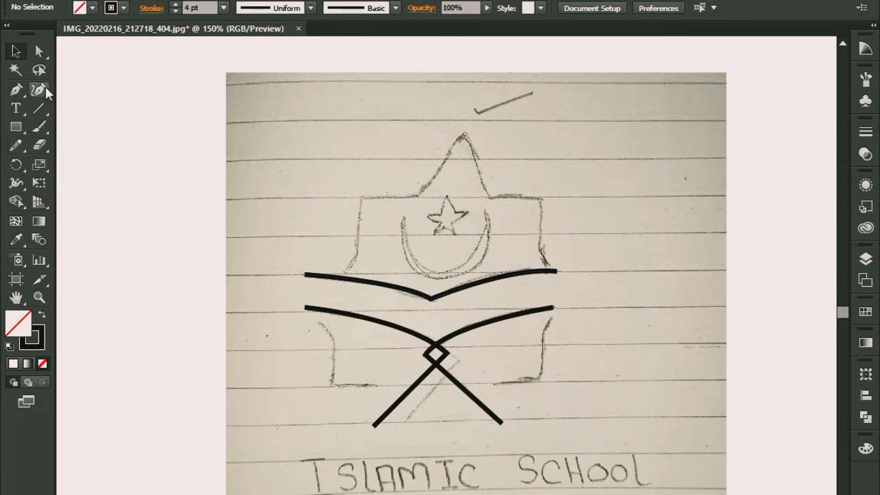
Step: Move the centre anchor point of the V-shaped curve slightly down with the Direct Selection tool
left_click(38, 51)
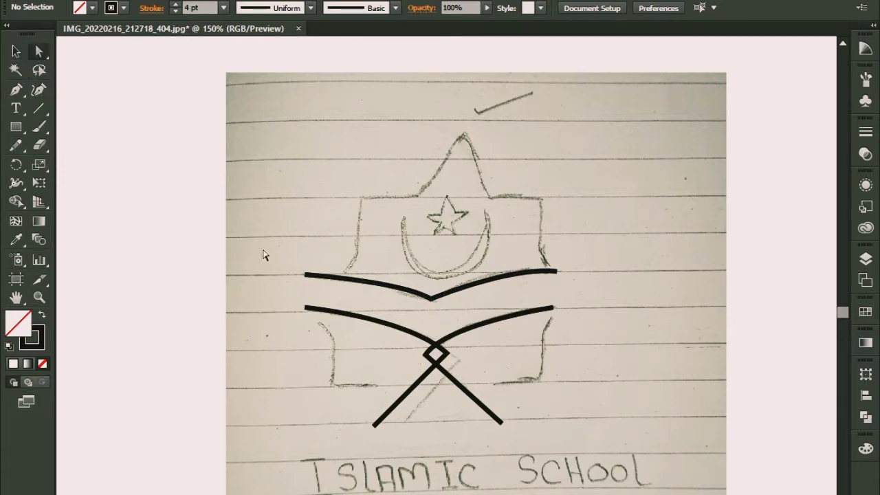
left_click(431, 299)
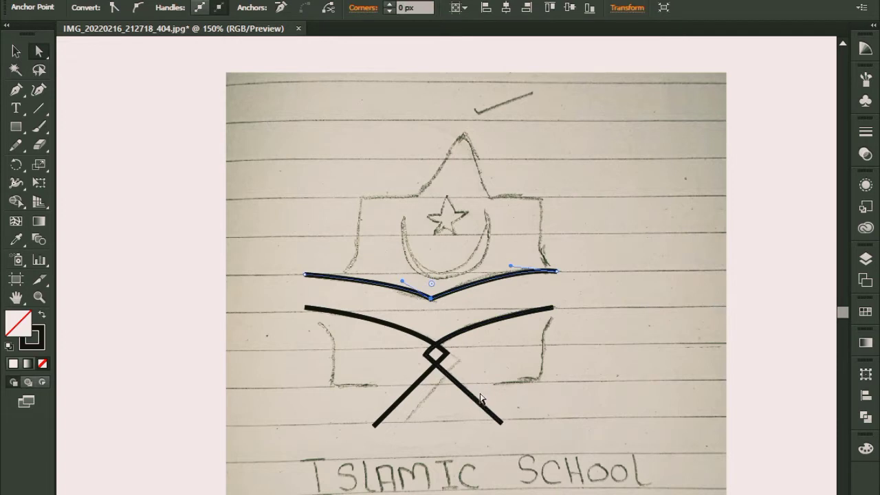
key("Down")
key("Down")
key("Down")
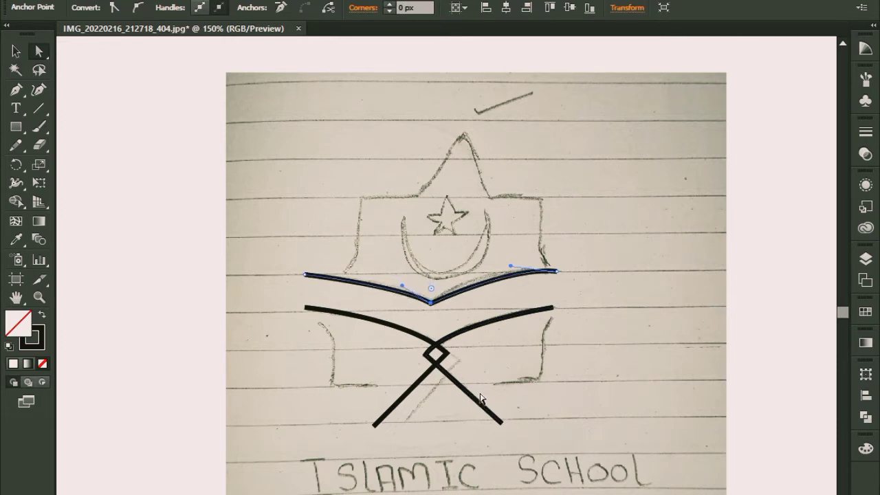
key("Down")
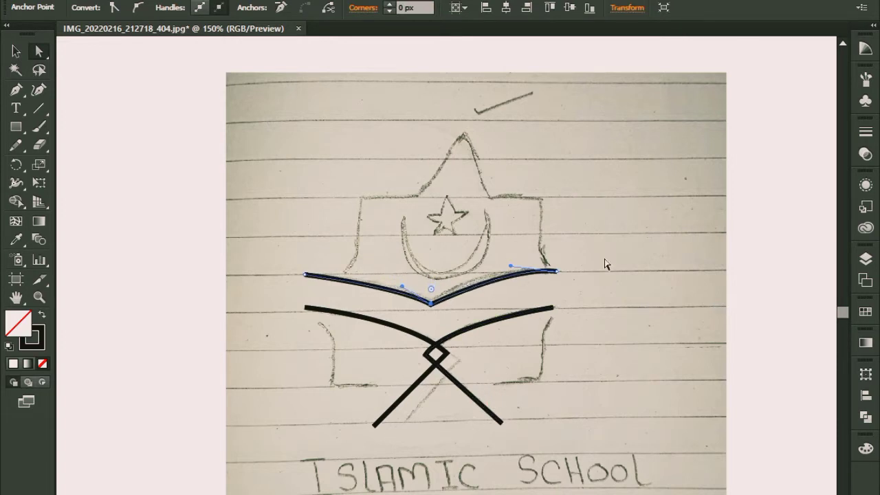
left_click(556, 271)
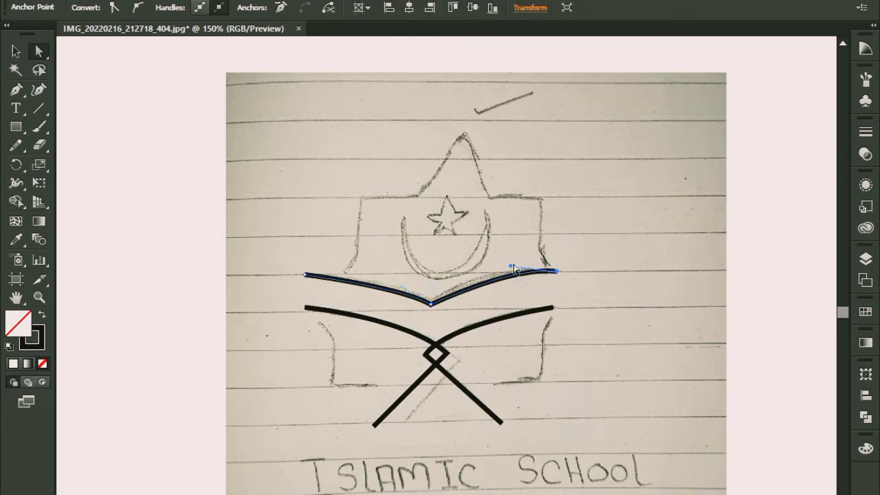
left_click(653, 245)
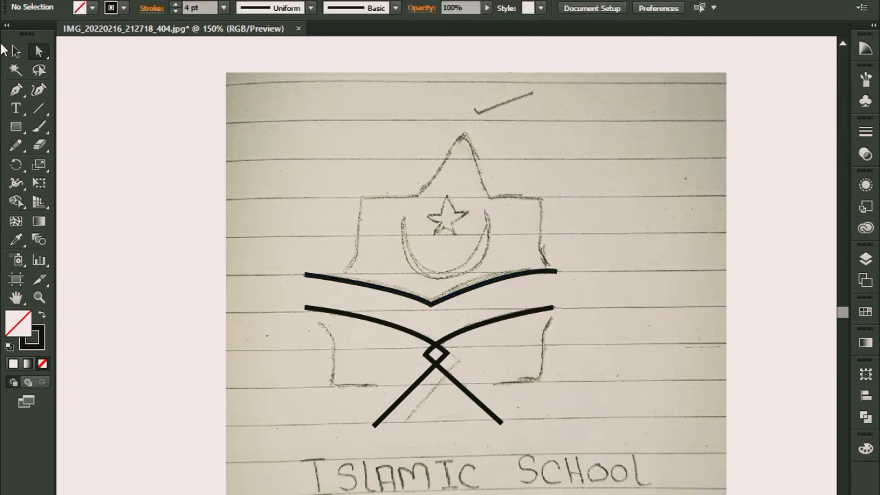
Step: Trace the upper building outline with the Pen tool, from its lower-right end over the pointed peak to the lower-left end
left_click(13, 89)
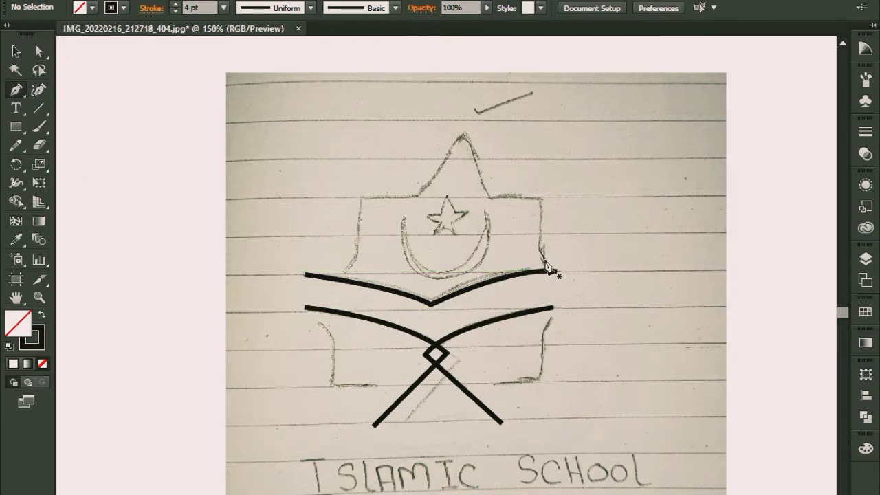
left_click_drag(549, 268, 526, 249)
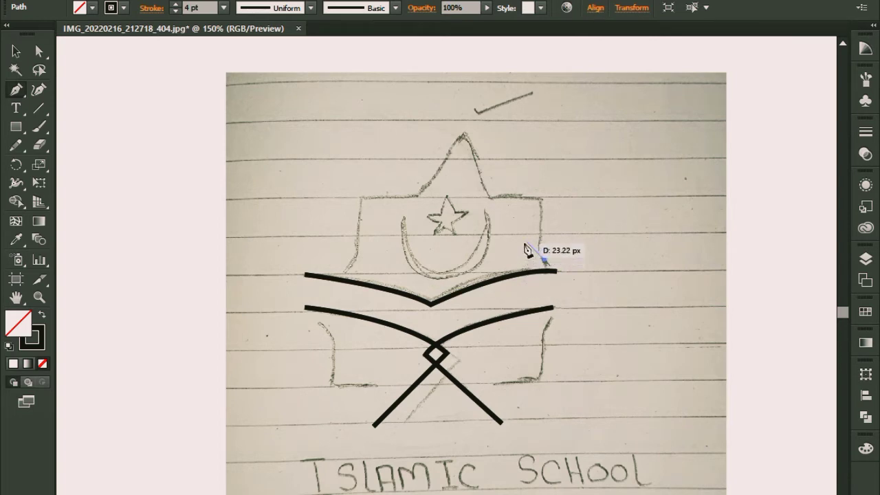
left_click(534, 249)
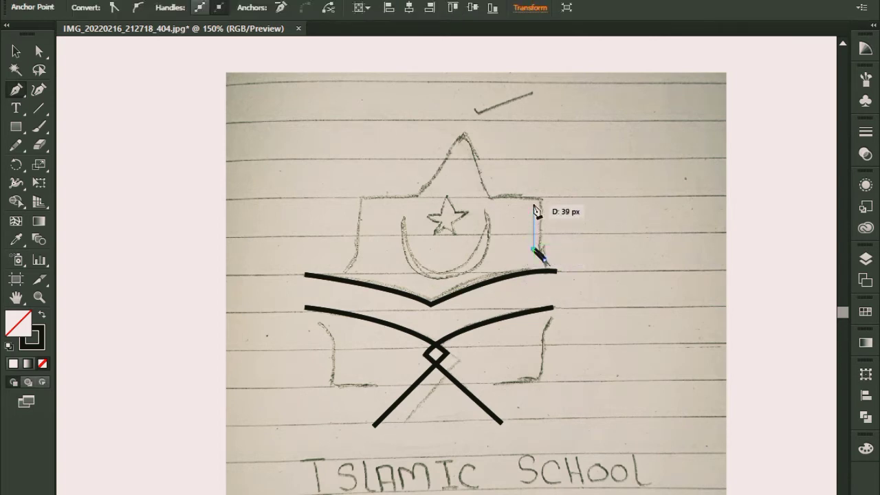
left_click(534, 197)
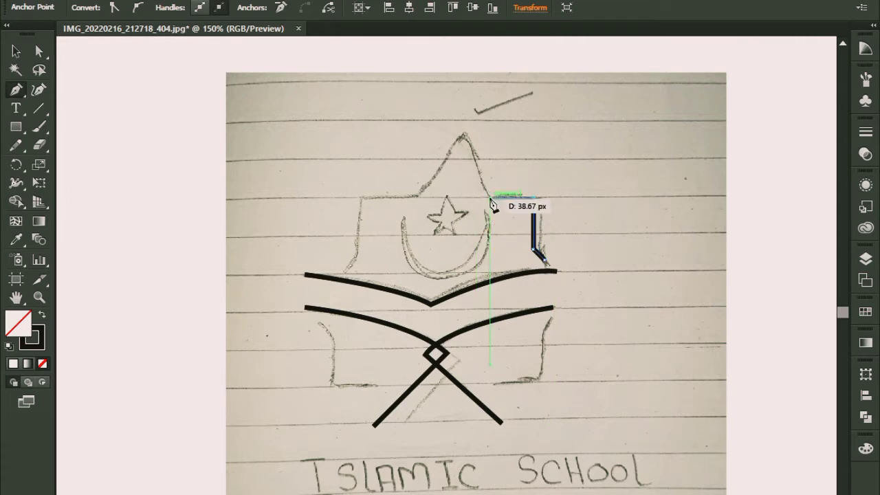
left_click(488, 199)
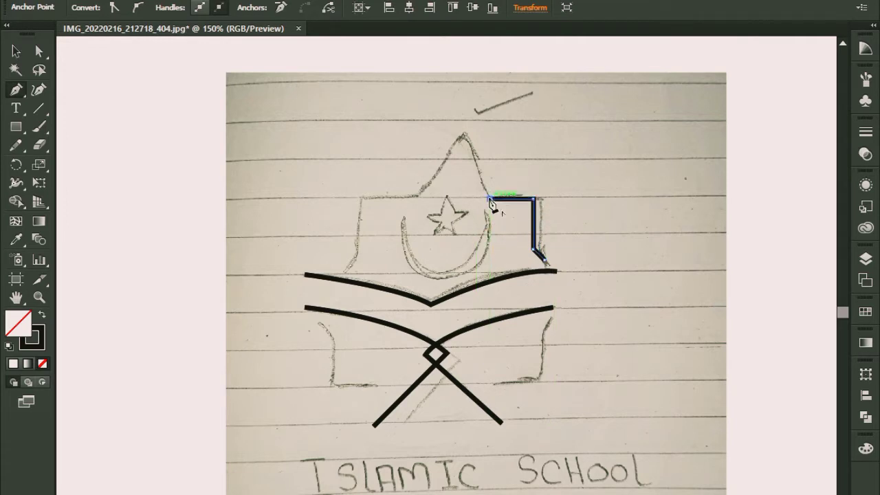
left_click(460, 135)
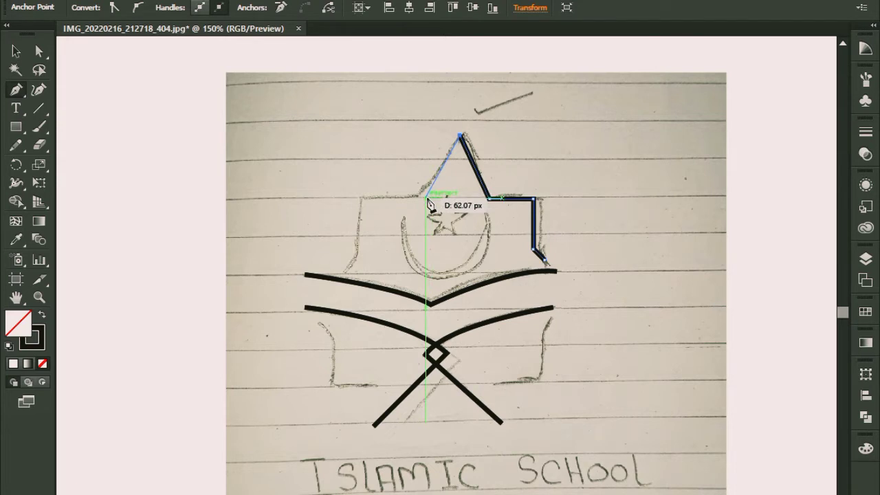
left_click(427, 199)
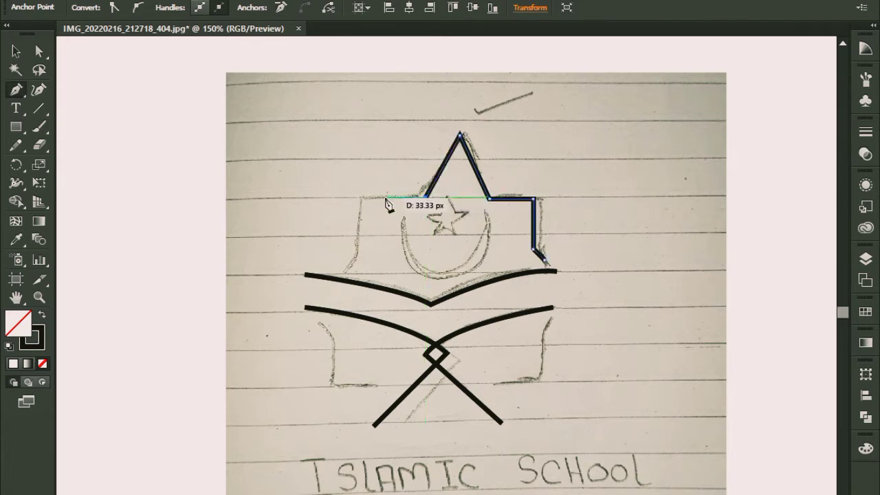
left_click(361, 198)
left_click(360, 249)
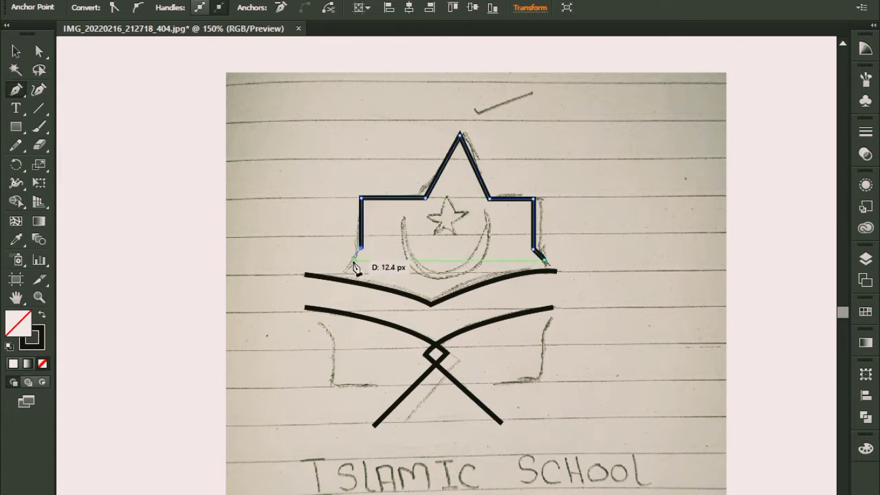
left_click(345, 264)
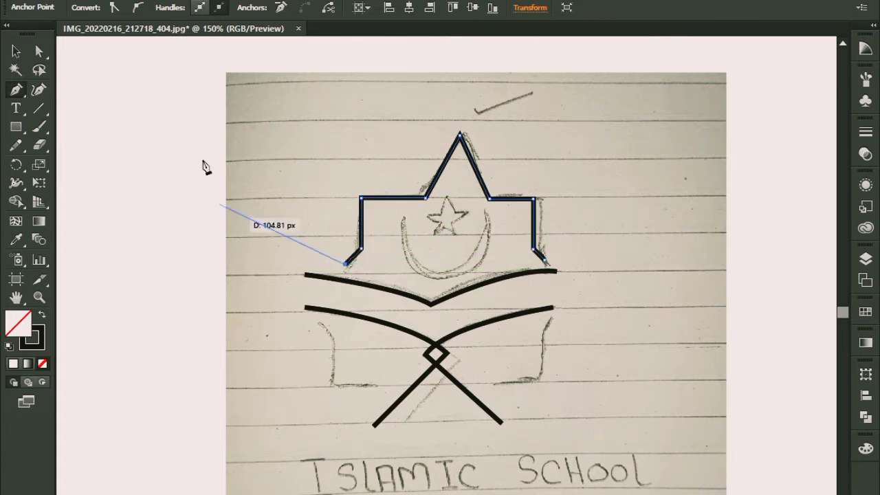
left_click(15, 54)
left_click(286, 188)
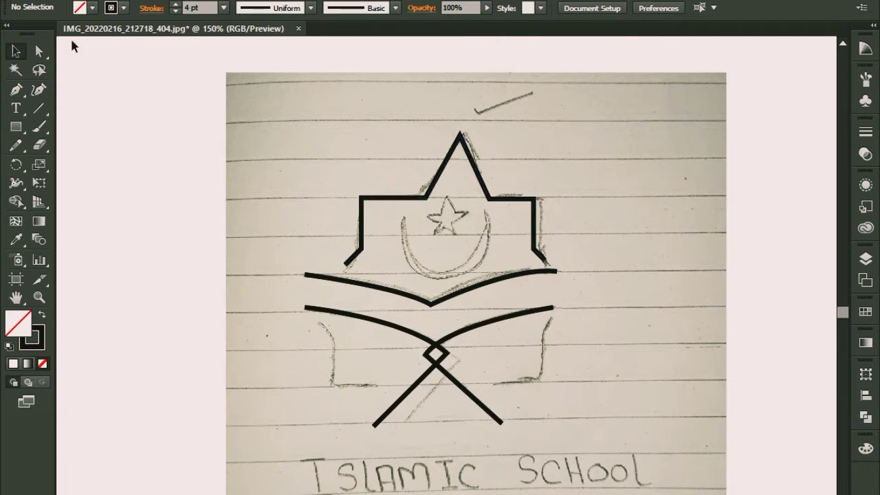
Step: Shift the anchor point at the peak's left base corner slightly to the left with the Direct Selection tool
left_click(39, 51)
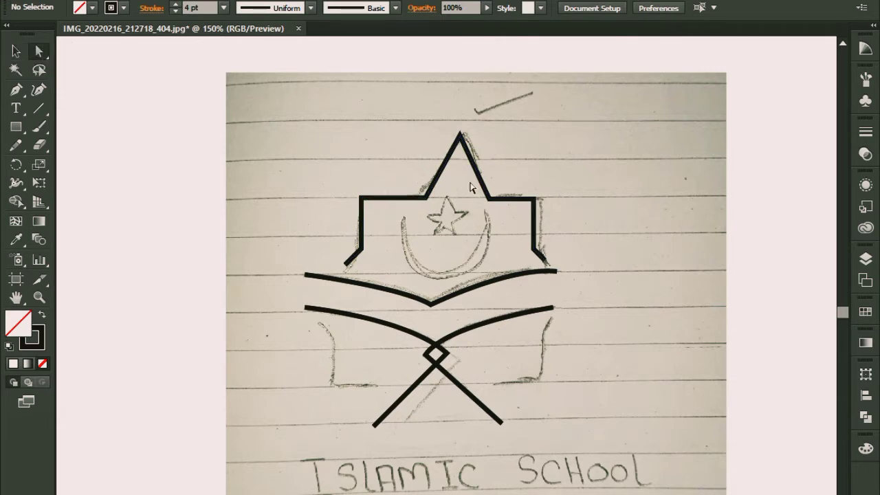
left_click(425, 198)
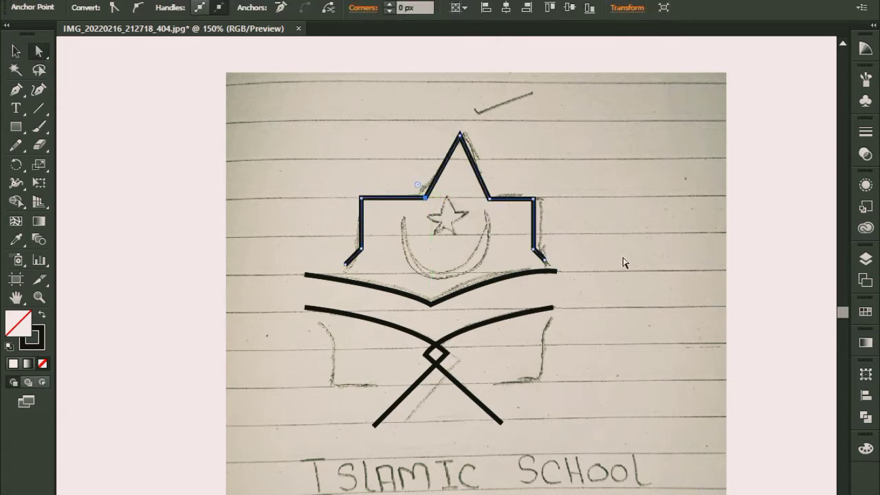
key("Left")
key("Left")
key("Left")
key("Left")
key("Left")
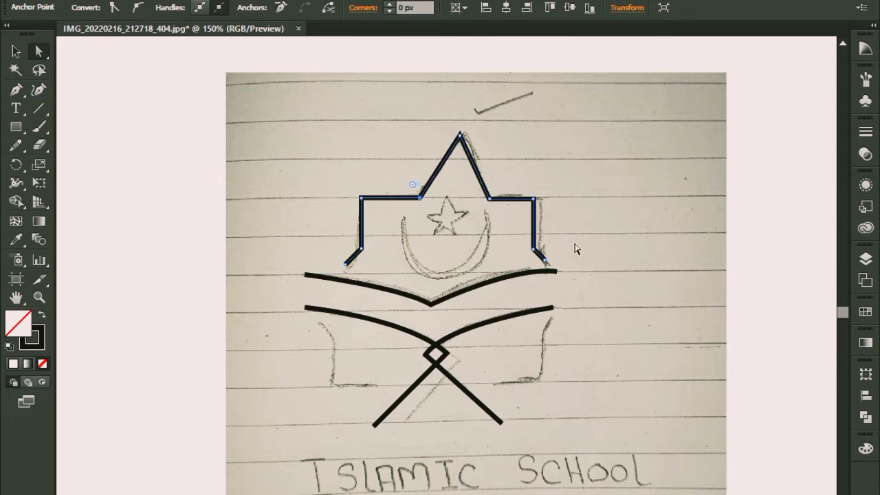
Step: Shift the anchor point at the peak's right base corner slightly to the left
left_click(490, 200)
key("Left")
key("Left")
key("Left")
key("Left")
key("Left")
key("Left")
key("Left")
key("Left")
Step: Shift the peak's apex anchor point slightly to the left to centre it between the two base corners, and deselect the outline
left_click(462, 135)
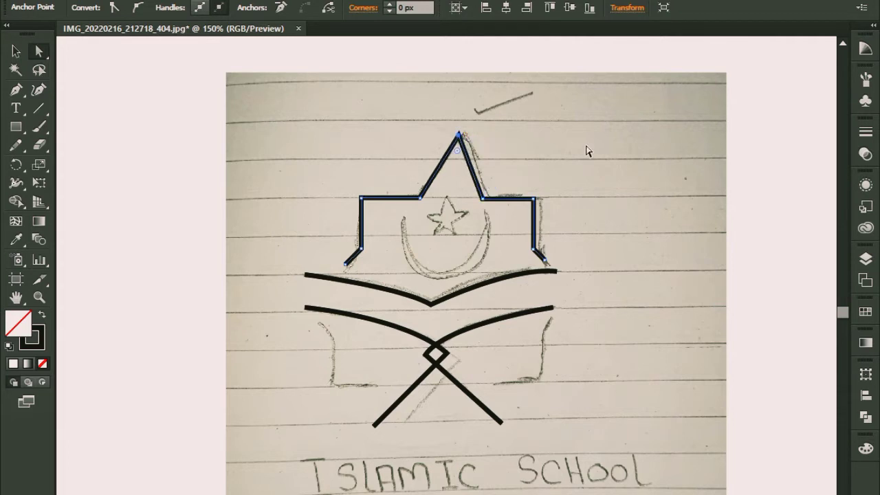
key("Left")
key("Left")
key("Left")
key("Left")
key("Left")
key("Left")
key("Left")
key("Left")
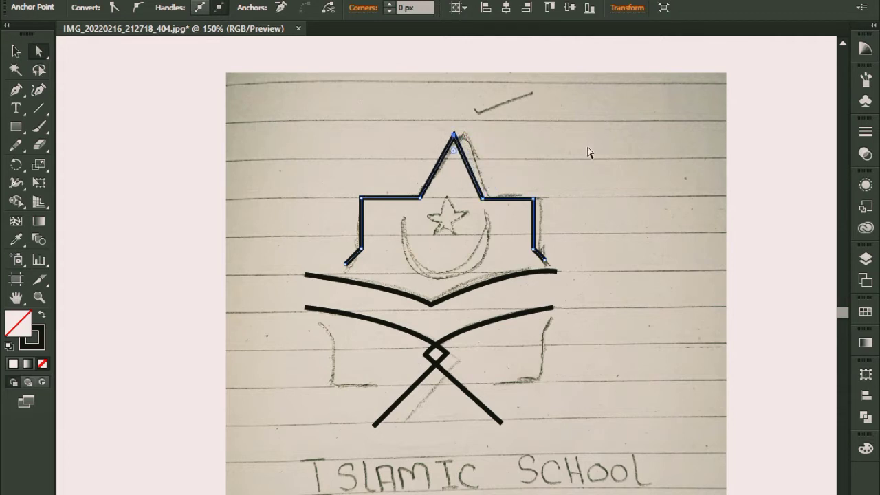
left_click(601, 173)
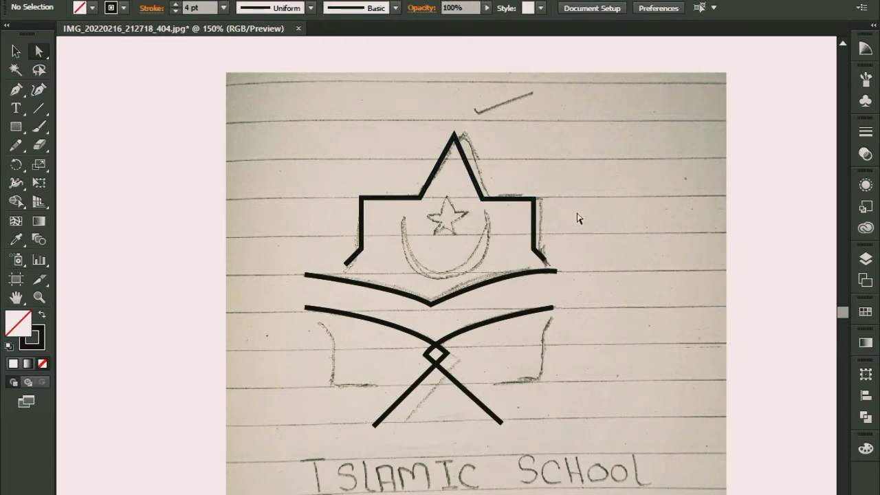
Step: Move the whole V-shaped curve slightly to the right beneath the building outline
left_click(495, 278)
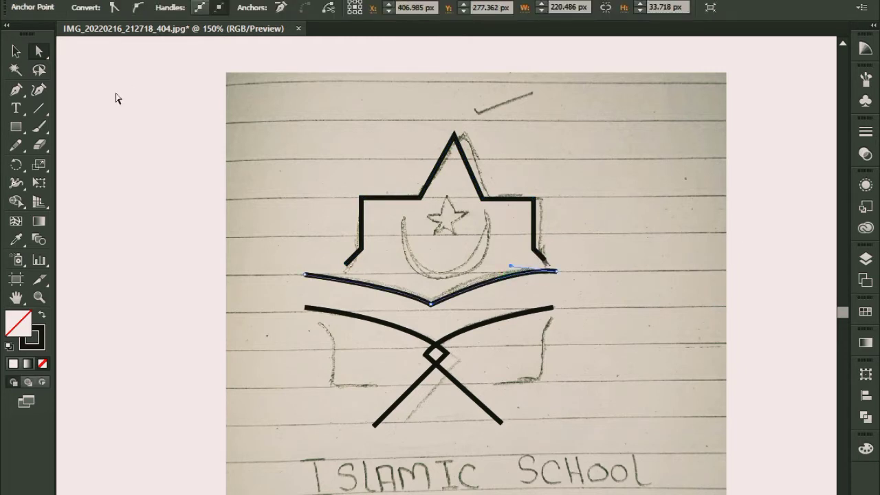
left_click(16, 51)
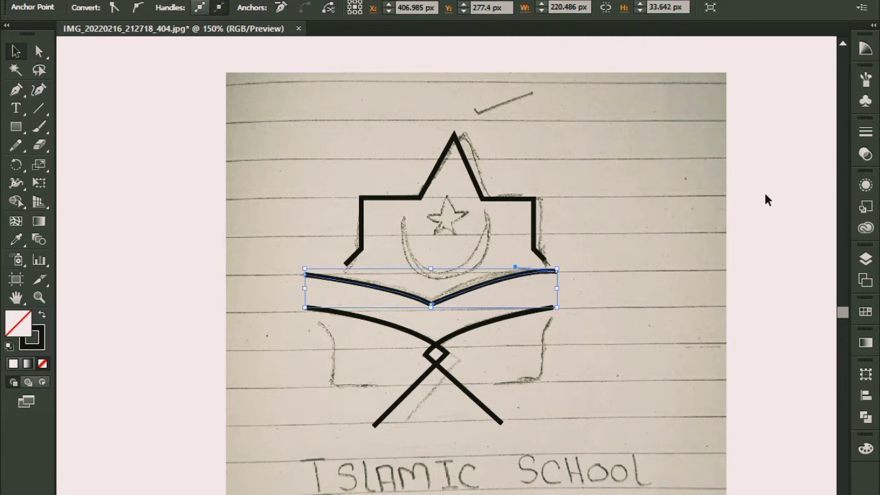
key("ctrl+shift+b")
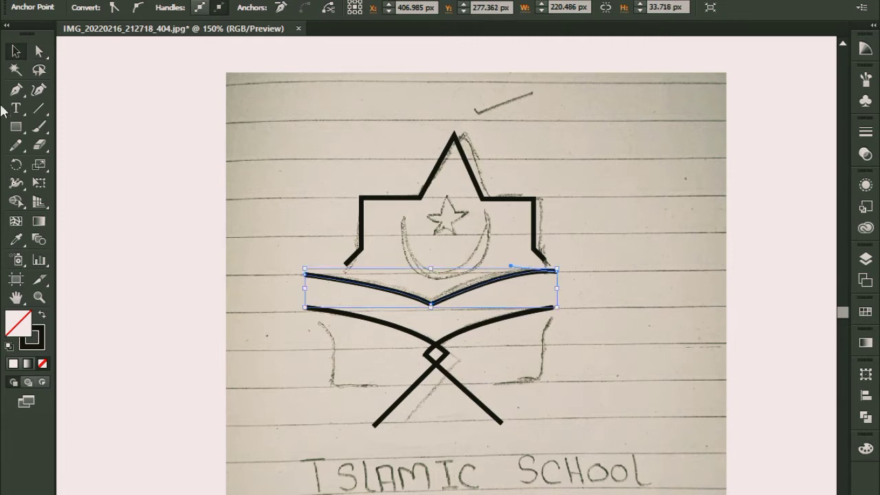
left_click(157, 147)
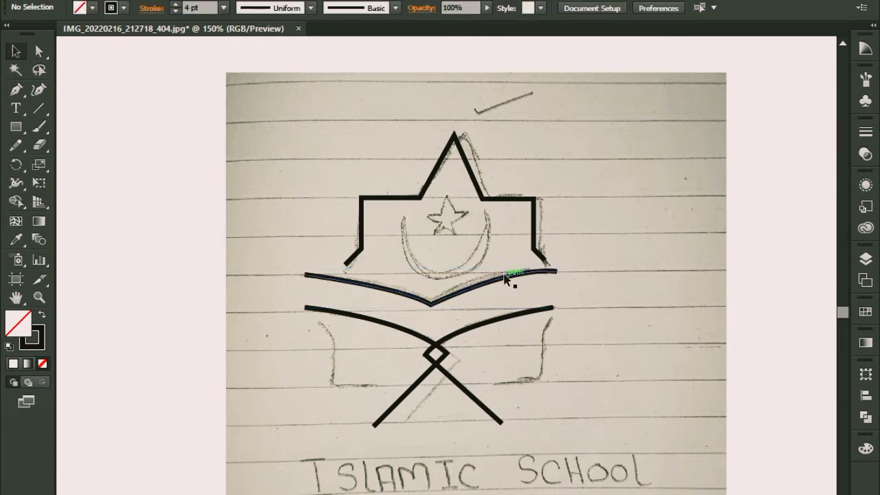
left_click(508, 272)
key("Right")
key("Right")
key("Right")
key("Right")
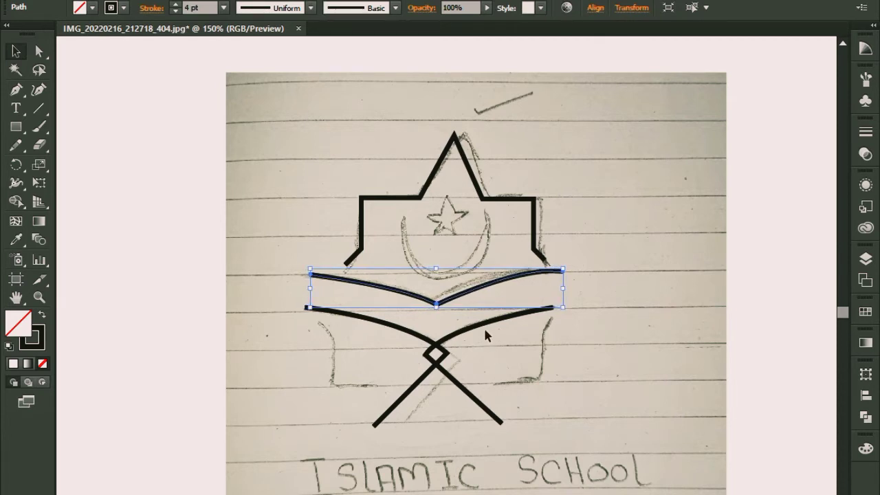
Step: Move both crossed paths together slightly to the right to line up with the V-shaped curve above, and deselect them
left_click_drag(348, 352, 474, 408)
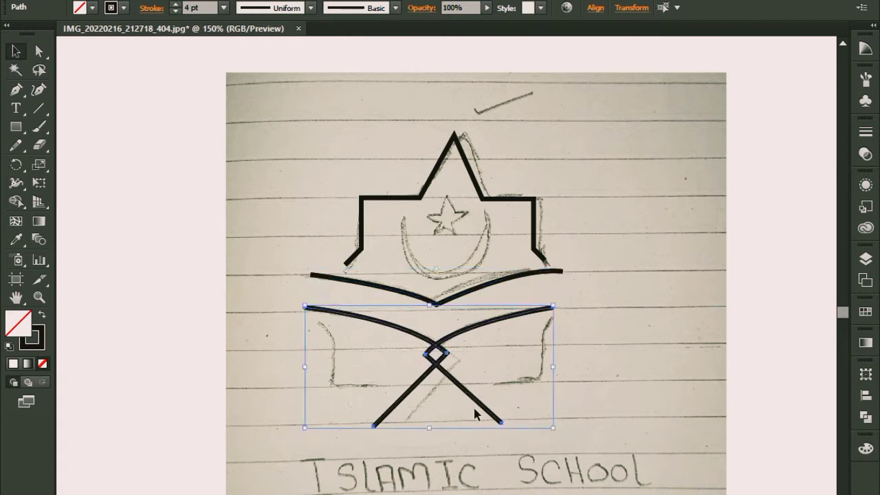
key("Right")
key("Right")
key("Right")
key("Right")
key("Right")
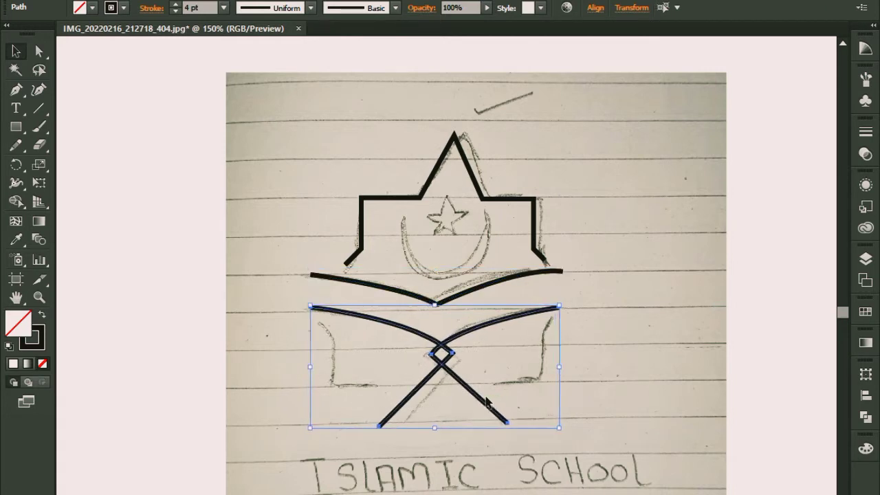
key("Right")
left_click(623, 336)
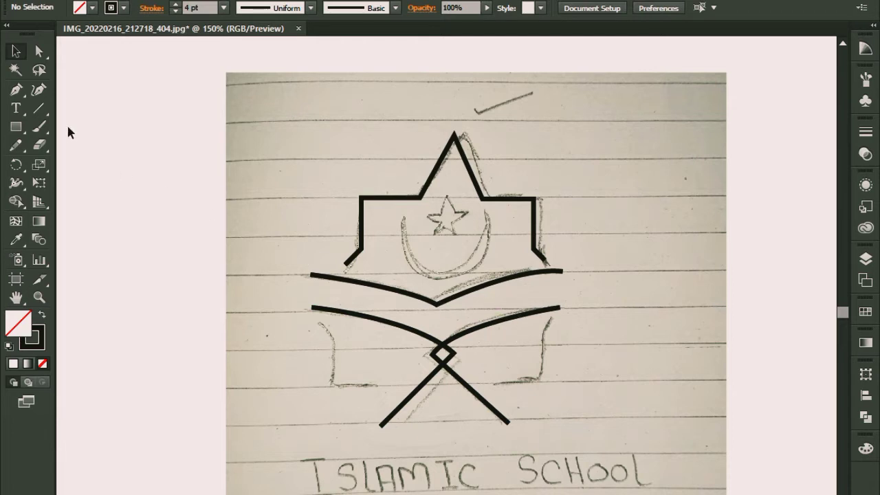
Step: Trace the lower-right bracket of the sketch with the Pen tool, from its slanted upper end down and inward along the base
left_click(16, 89)
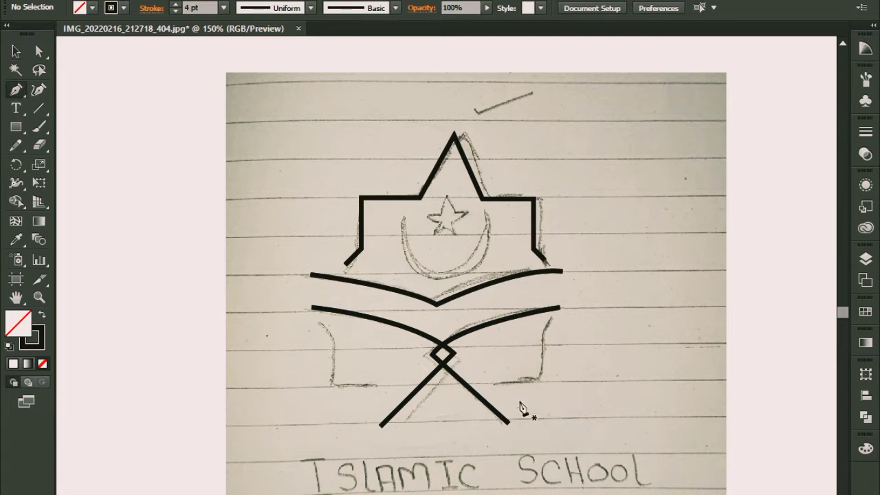
left_click(551, 317)
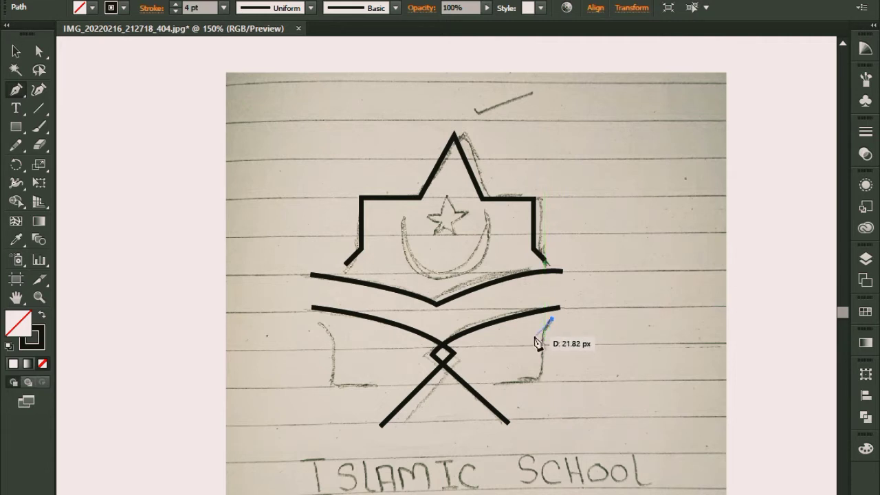
left_click(536, 337)
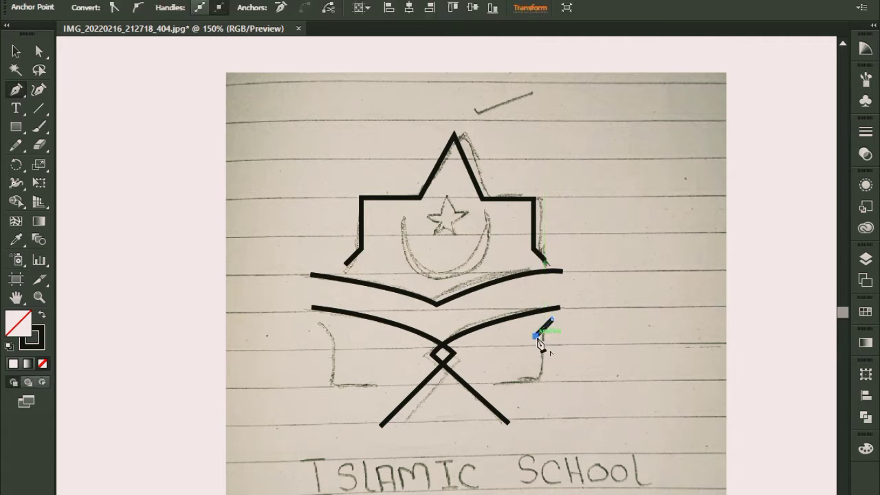
left_click(537, 379)
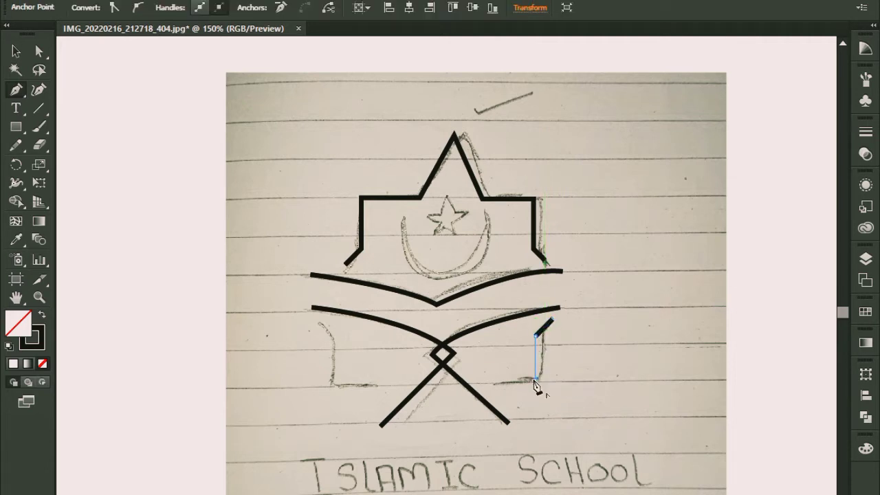
left_click(487, 379)
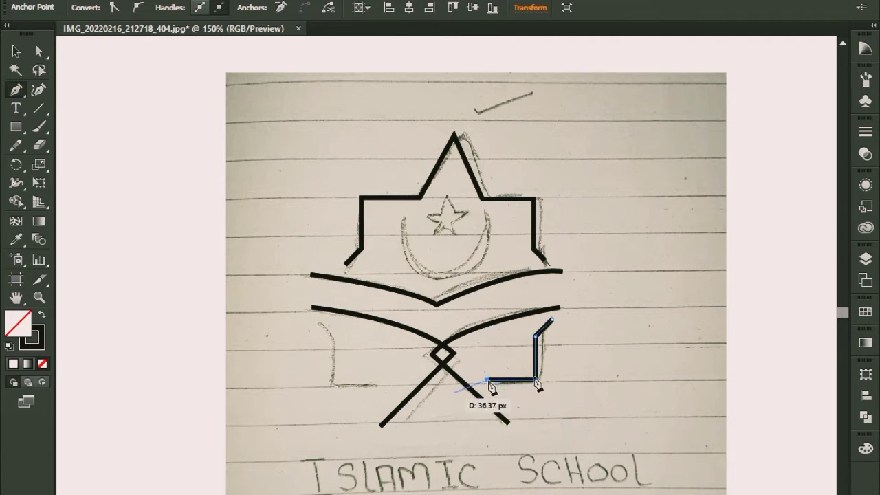
key("v")
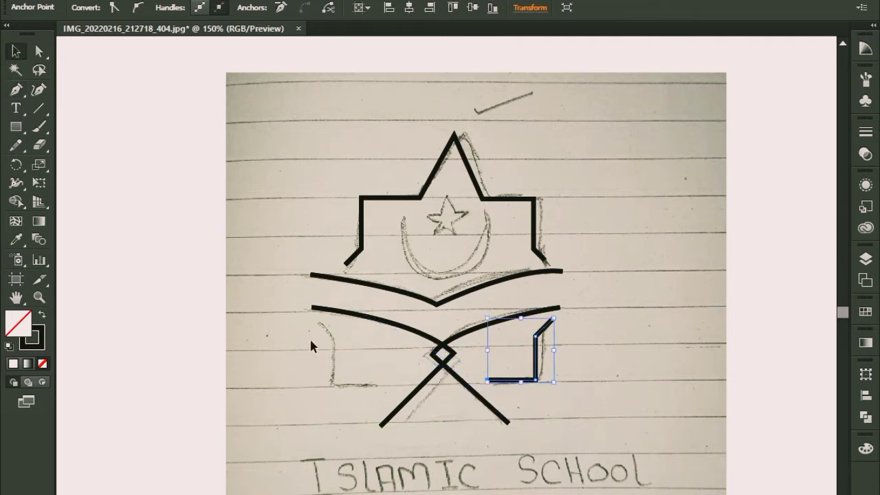
Step: Trace the lower-left bracket of the sketch as a separate Pen path, from its slanted upper end down and inward along the base
left_click(15, 89)
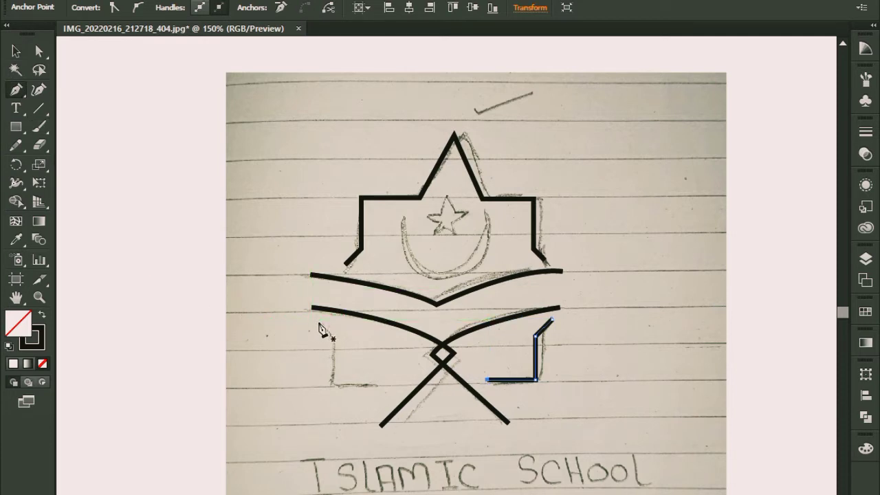
left_click_drag(321, 325, 332, 337)
left_click(332, 383, "shift")
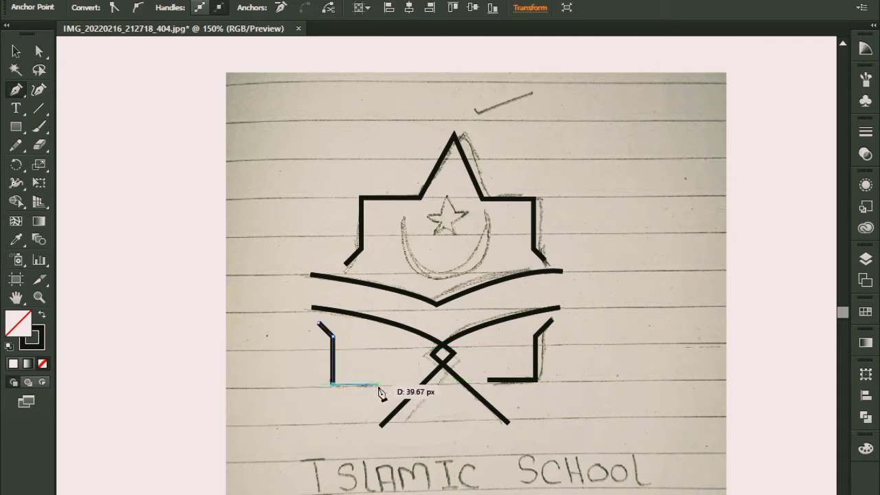
left_click(377, 389, "shift")
left_click(16, 50)
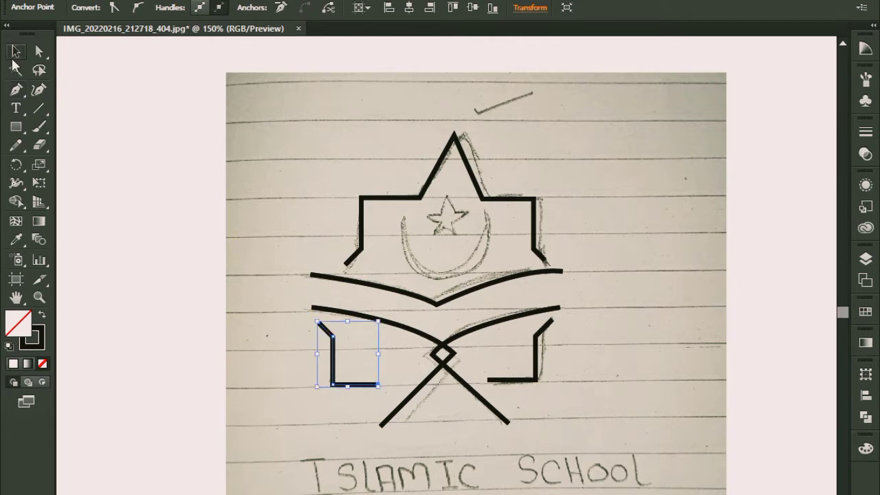
left_click(210, 275)
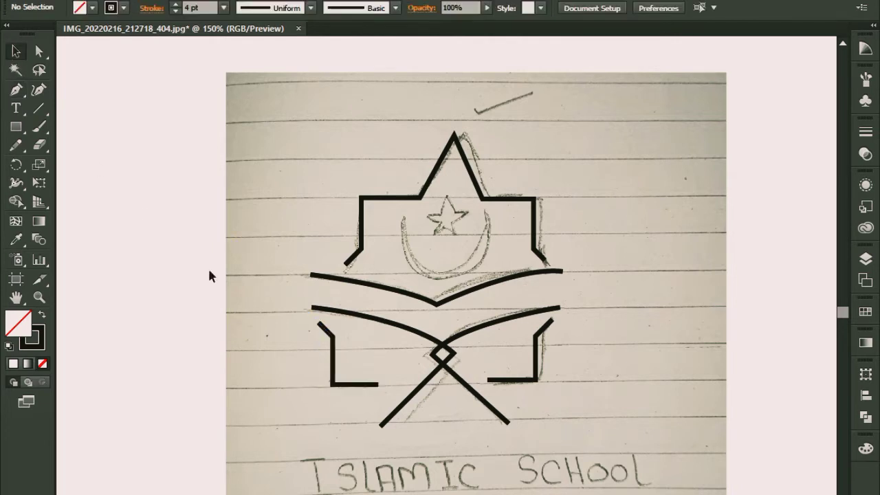
Step: Move the lower-left bracket path slightly to the right, toward the crossed paths
left_click(333, 368)
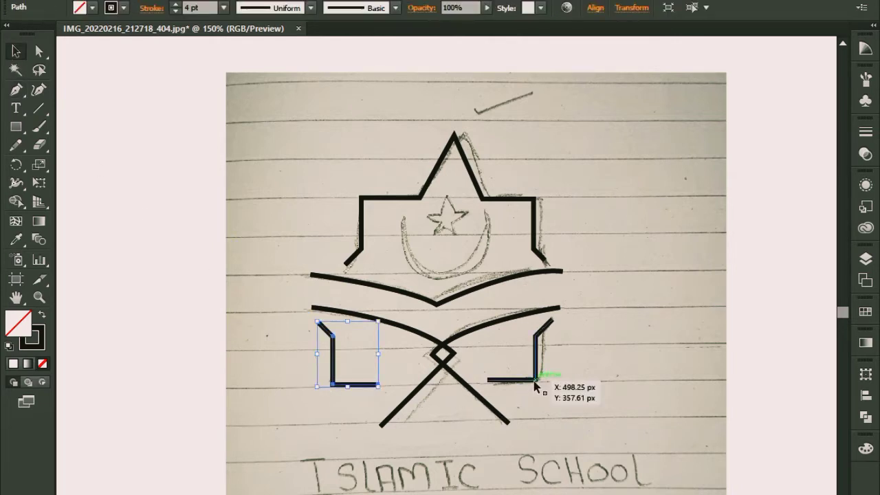
key("Right")
key("Right")
key("Right")
key("Right")
key("Right")
key("Right")
key("Right")
key("Right")
key("Right")
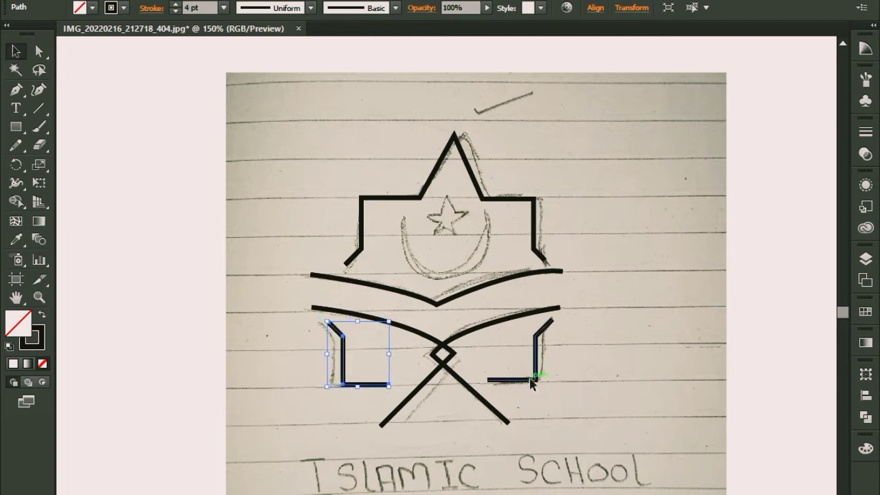
Step: Shift the lower-right bracket path slightly inward toward the crossed paths and deselect it
left_click(535, 375)
left_click(607, 228)
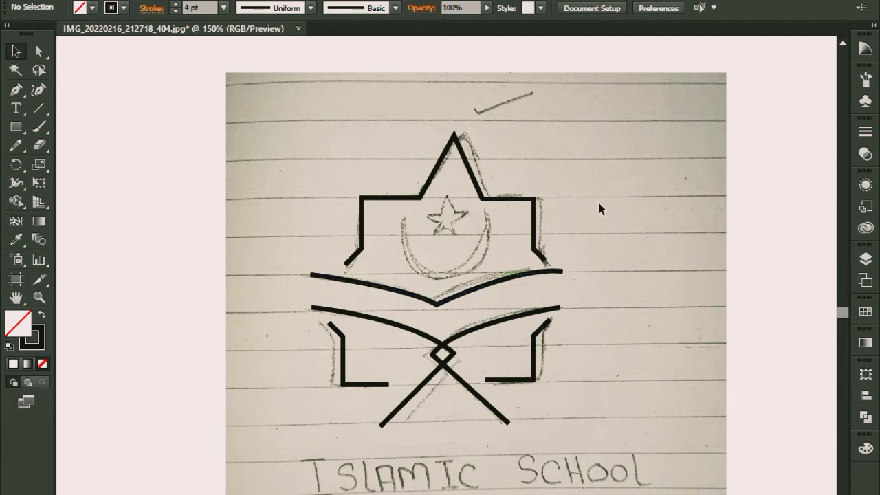
Step: Draw a circle with the Ellipse tool beside the sketch and give it a black fill with no stroke
left_click(16, 128)
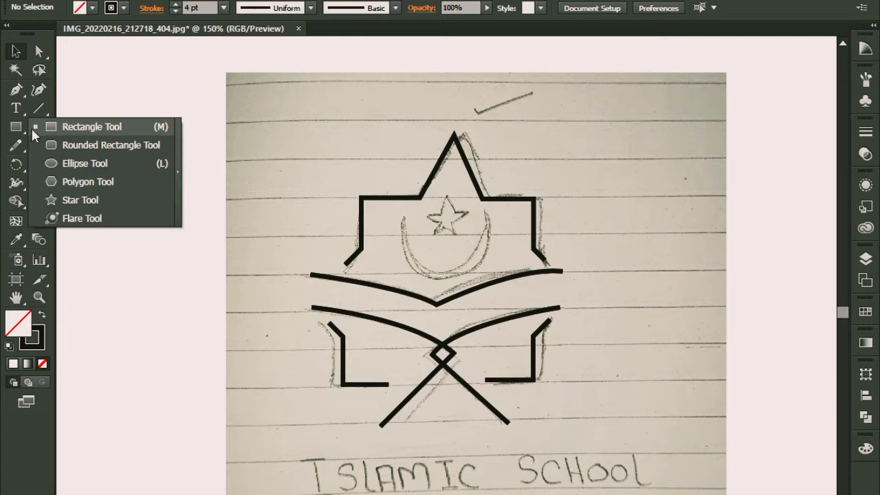
left_click(73, 161)
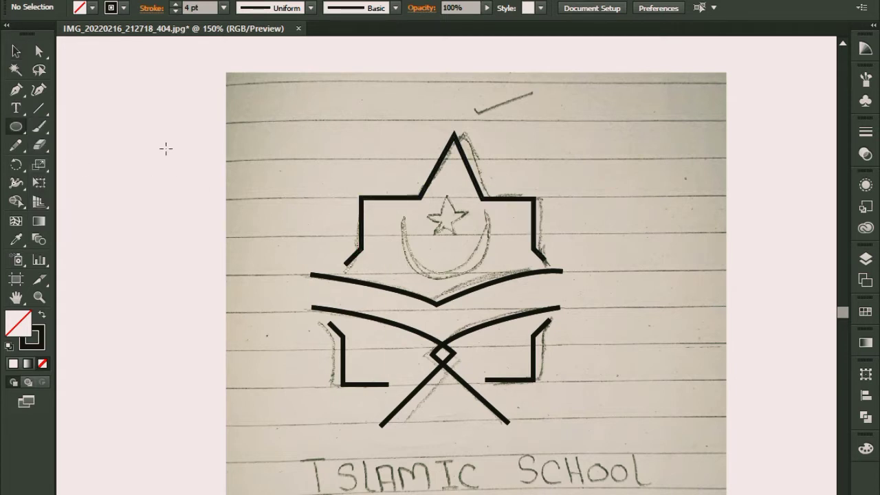
left_click_drag(165, 149, 267, 222)
key("shift")
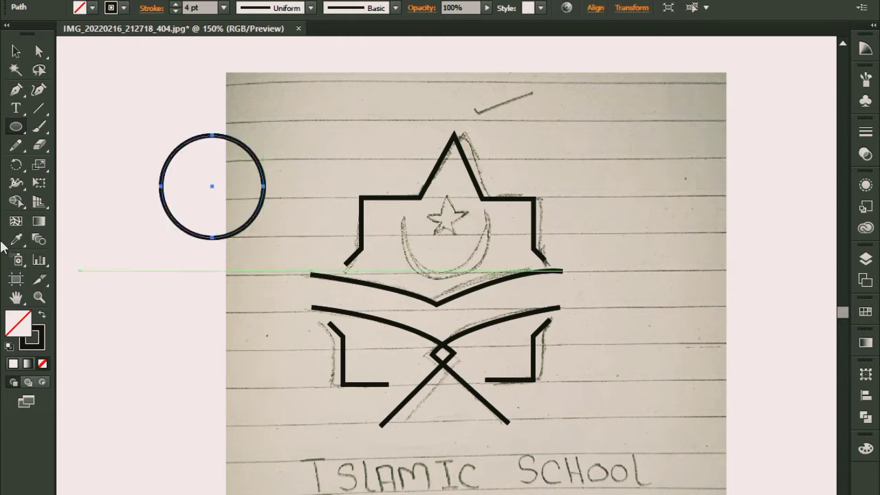
left_click(41, 313)
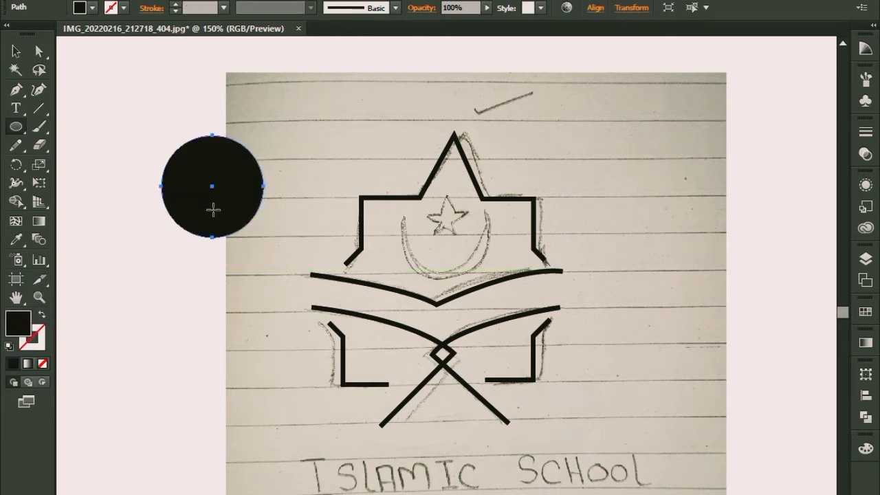
Step: Make a slightly smaller copy of the black circle on top of it and nudge the copy just past the upper edge
left_click(16, 51)
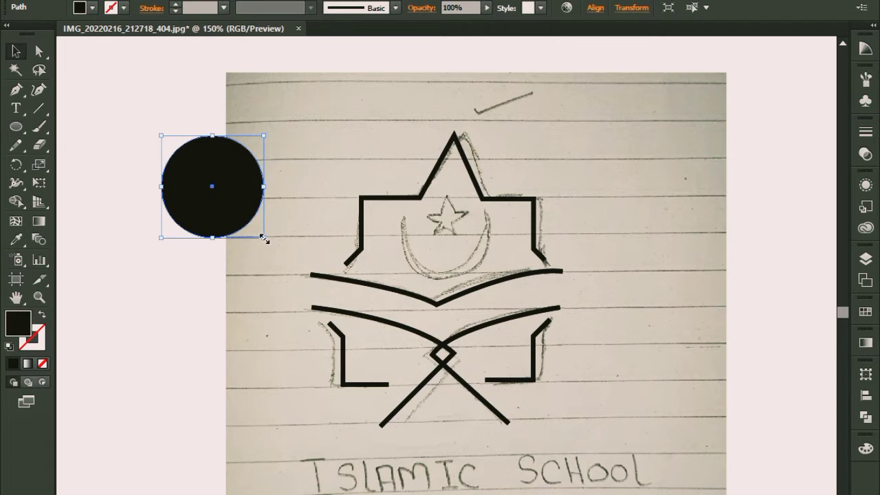
left_click_drag(262, 236, 263, 235)
key("Up")
key("Up")
key("Up")
key("Up")
key("Up")
key("Up")
key("Up")
key("Up")
key("Up")
key("Up")
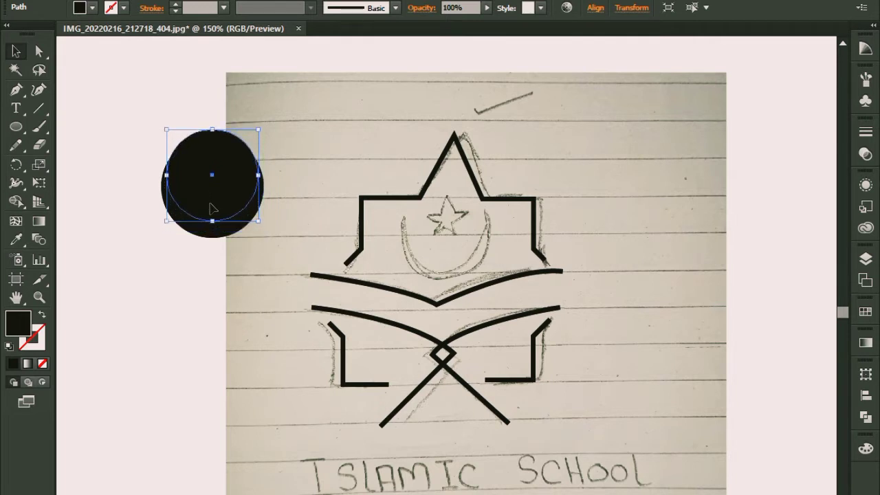
key("Down")
key("Down")
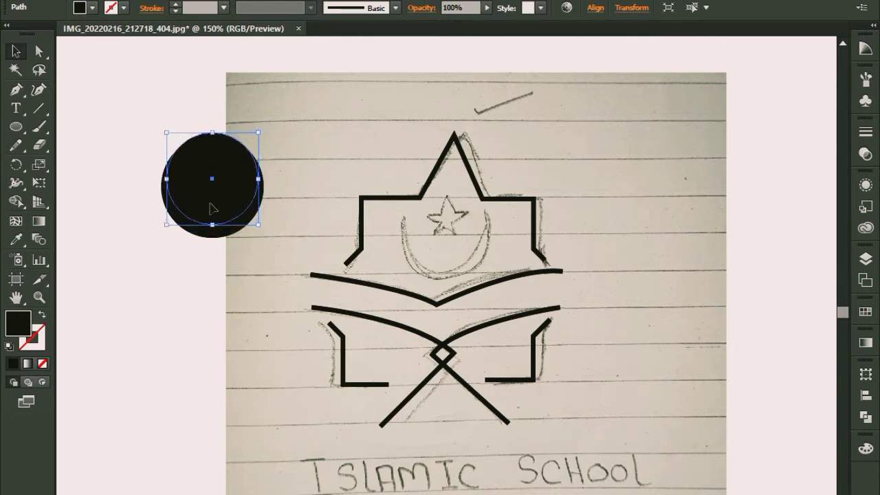
Step: Select both overlapping black circles together
left_click(289, 159)
left_click_drag(154, 125, 256, 223)
right_click(207, 177)
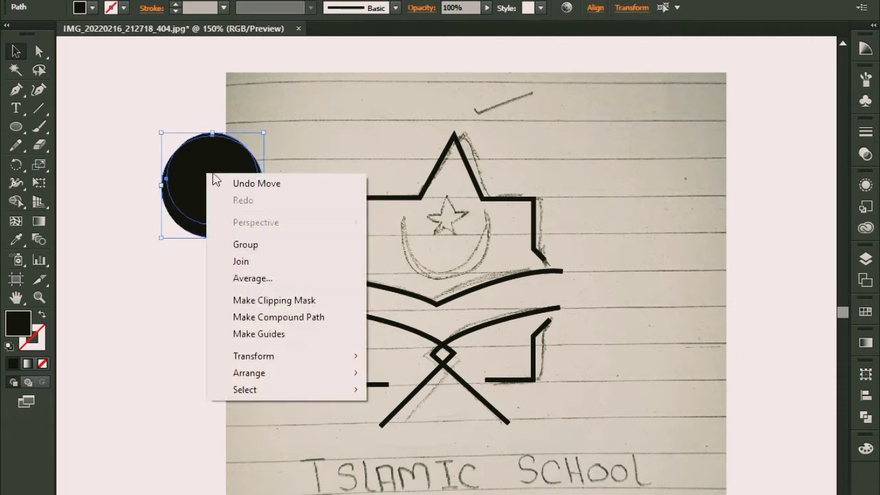
left_click(300, 134)
left_click_drag(108, 115, 186, 198)
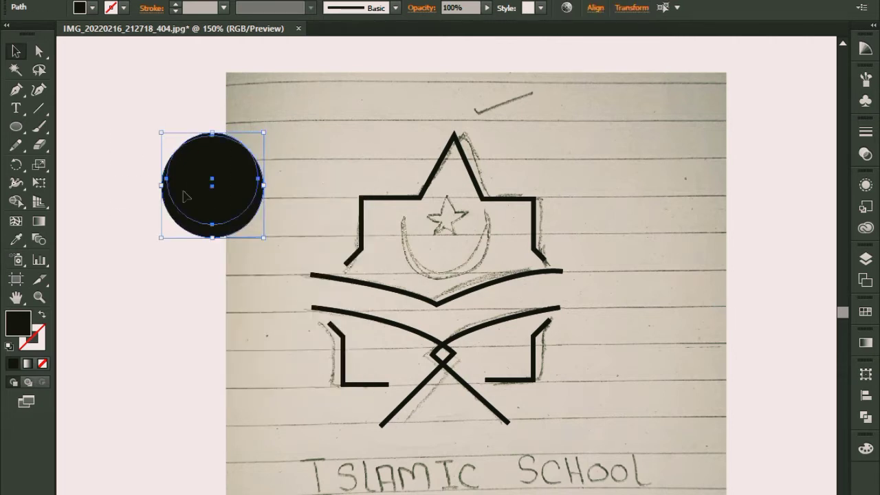
Step: Try to carve a crescent from the two circles with the Shape Builder tool, and undo the cuts
left_click(868, 418)
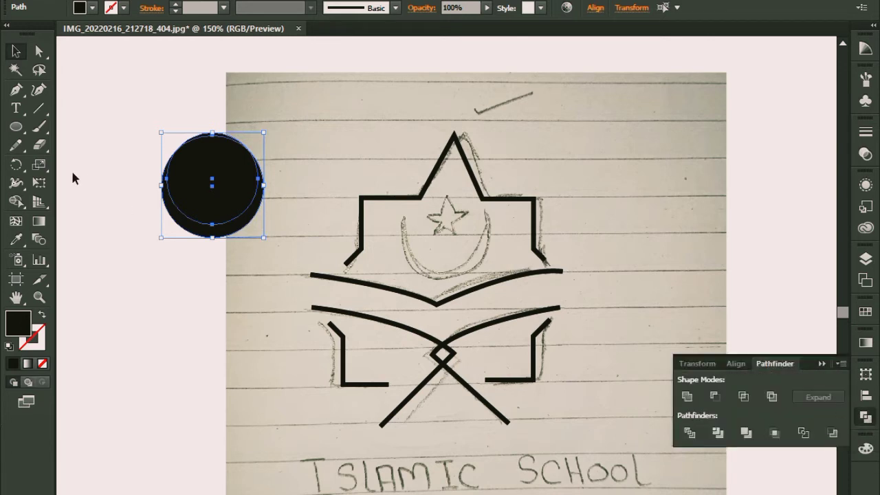
left_click(822, 364)
left_click(16, 201)
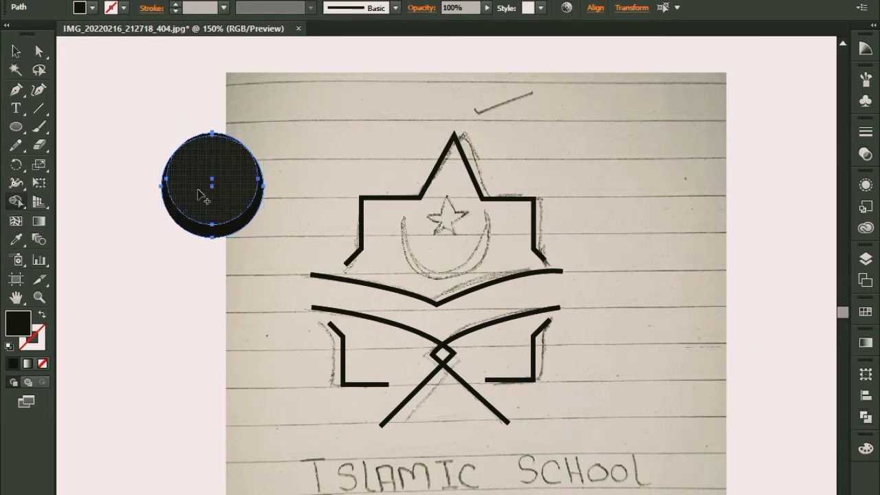
left_click(198, 194, "alt")
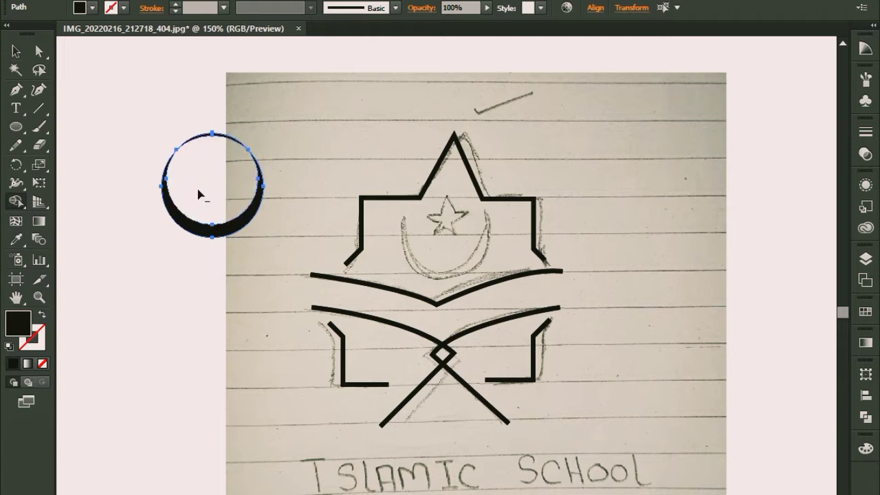
left_click(217, 137, "alt")
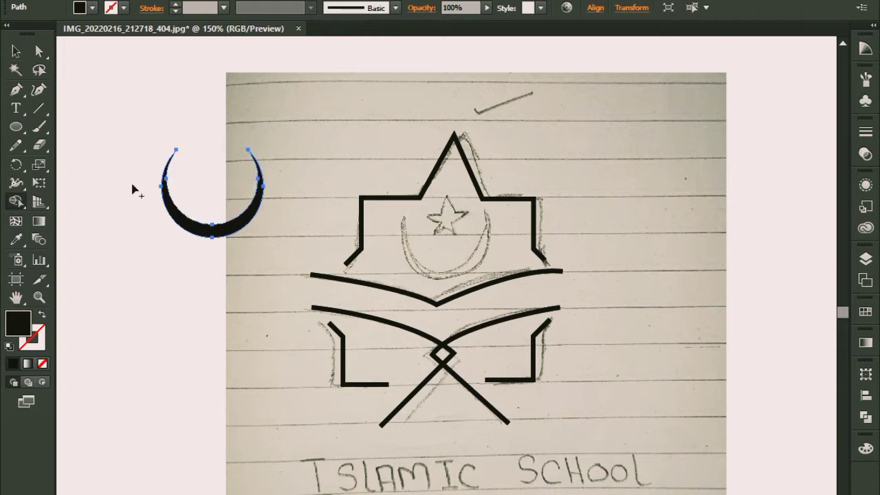
left_click(16, 51)
left_click(171, 91)
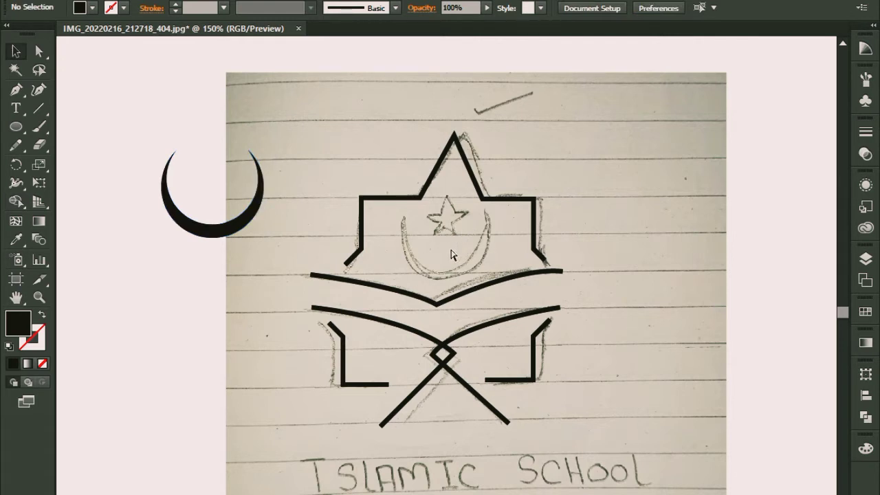
key("ctrl+z")
key("ctrl+z")
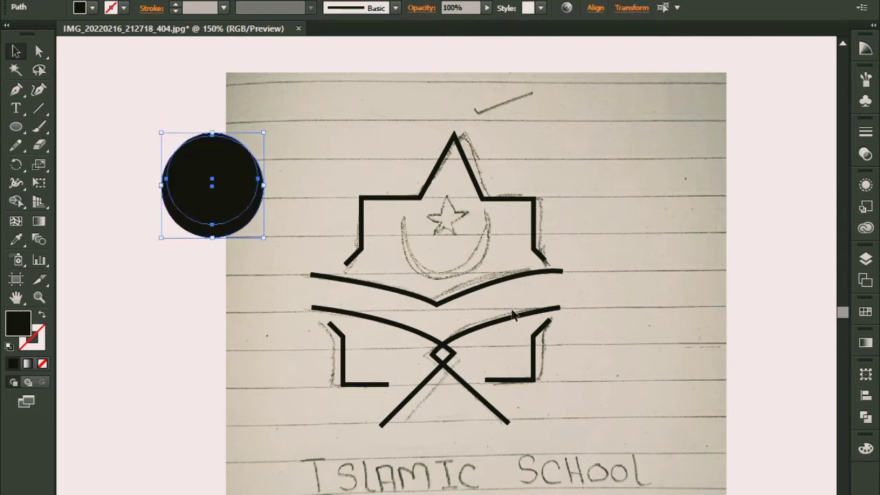
Step: Exclude the overlap of the two circles with Pathfinder and delete the thin upper arc to leave an open crescent
left_click(867, 417)
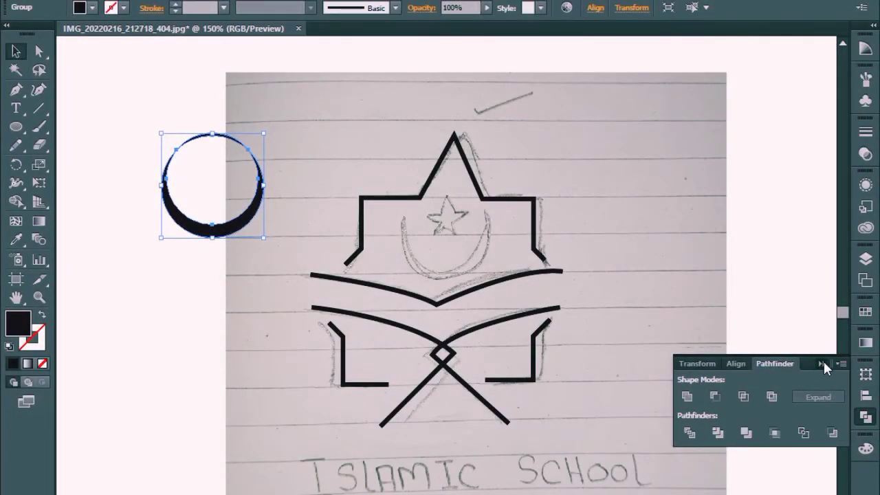
left_click(822, 363)
key("ctrl+plus")
key("ctrl+plus")
key("ctrl+plus")
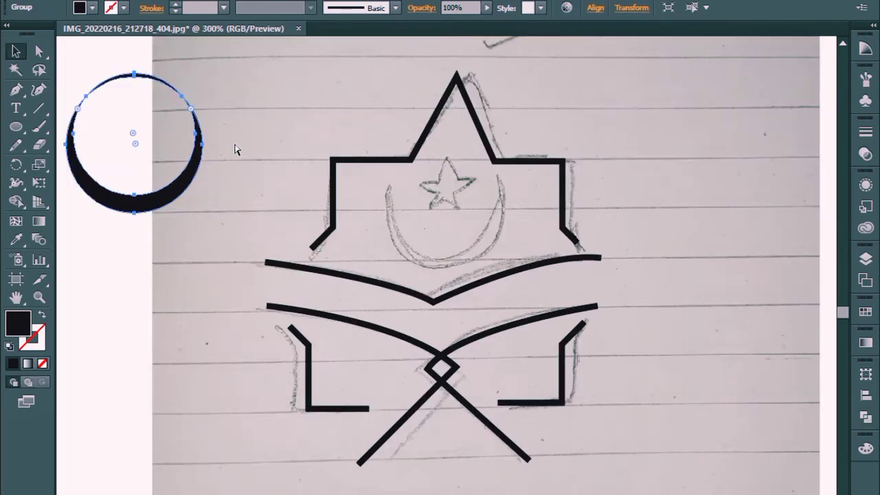
left_click_drag(334, 293, 497, 444)
left_click_drag(376, 200, 675, 421)
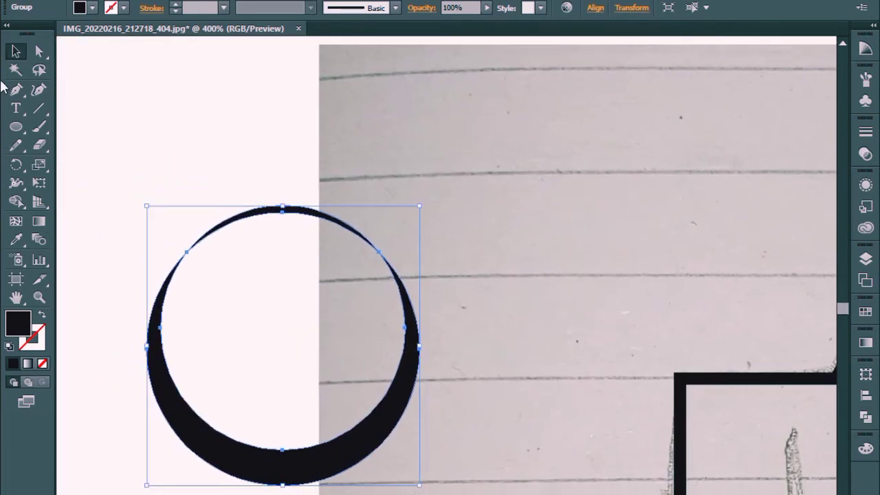
left_click(42, 51)
left_click_drag(207, 173, 324, 236)
key("Delete")
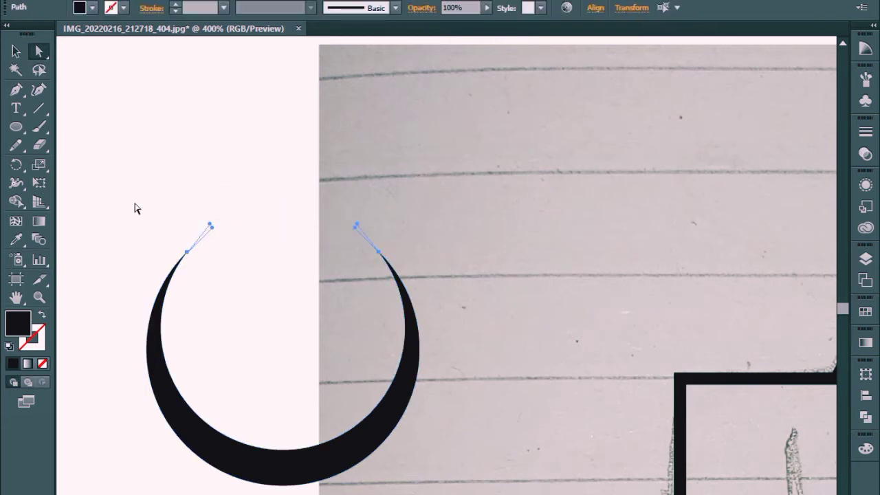
left_click_drag(151, 198, 229, 242)
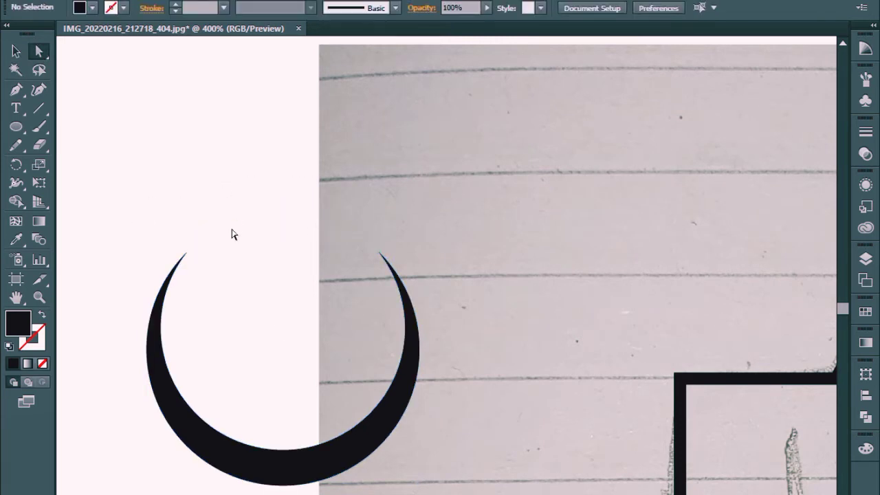
Step: Scale the whole crescent down and place it over the sketched crescent inside the upper frame
key("ctrl+minus")
key("ctrl+minus")
key("ctrl+minus")
key("ctrl+minus")
key("ctrl+minus")
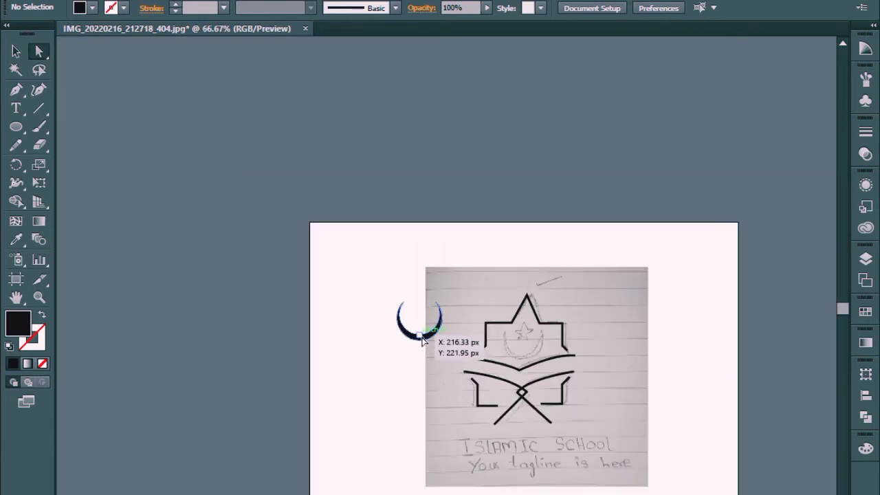
left_click(422, 340)
key("v")
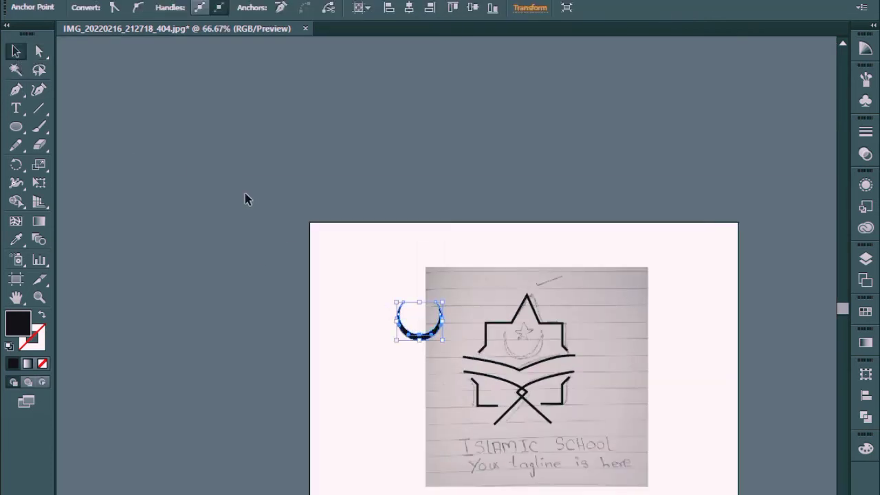
left_click(246, 194)
left_click(435, 337)
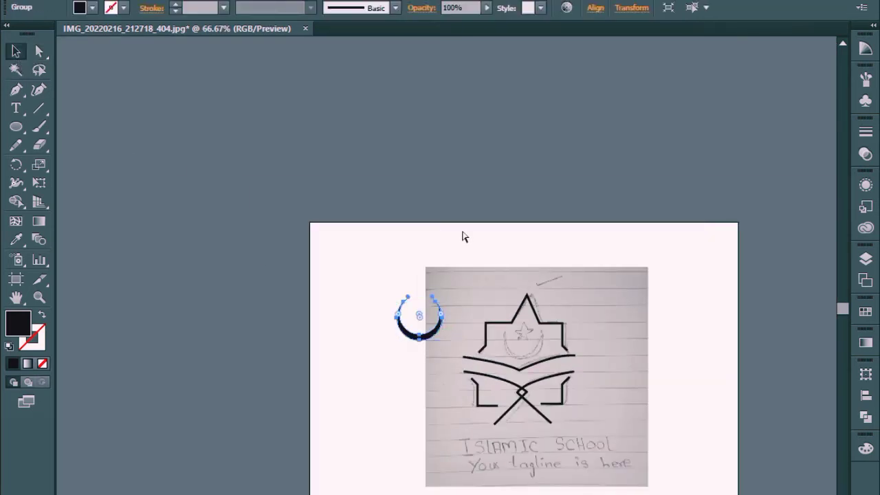
key("ctrl+plus")
key("ctrl+plus")
key("ctrl+plus")
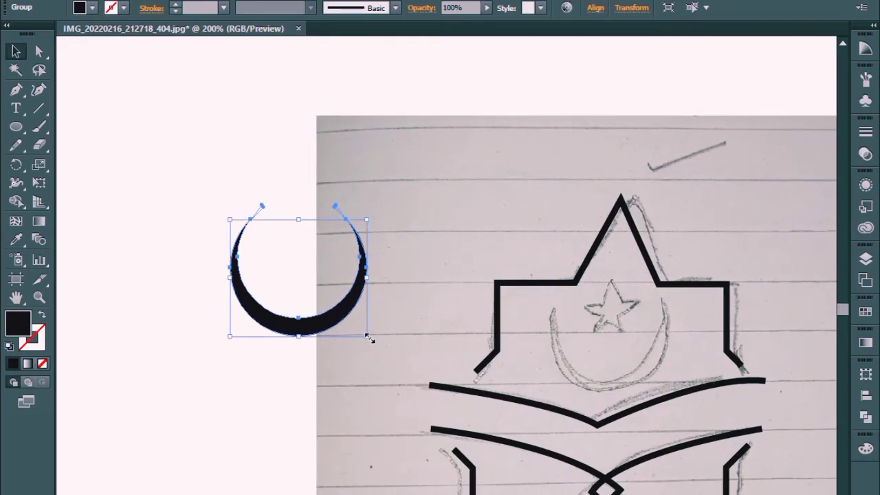
mouse_move(370, 338)
left_mouse_down()
mouse_move(365, 323)
mouse_move(356, 325)
mouse_move(645, 367)
left_mouse_up()
key("Right")
key("Right")
key("Right")
key("Right")
key("Right")
key("Right")
key("Right")
key("Right")
key("Right")
key("Right")
key("Right")
key("Right")
key("Right")
key("Right")
key("Right")
key("Right")
key("Right")
key("Right")
key("Right")
key("Right")
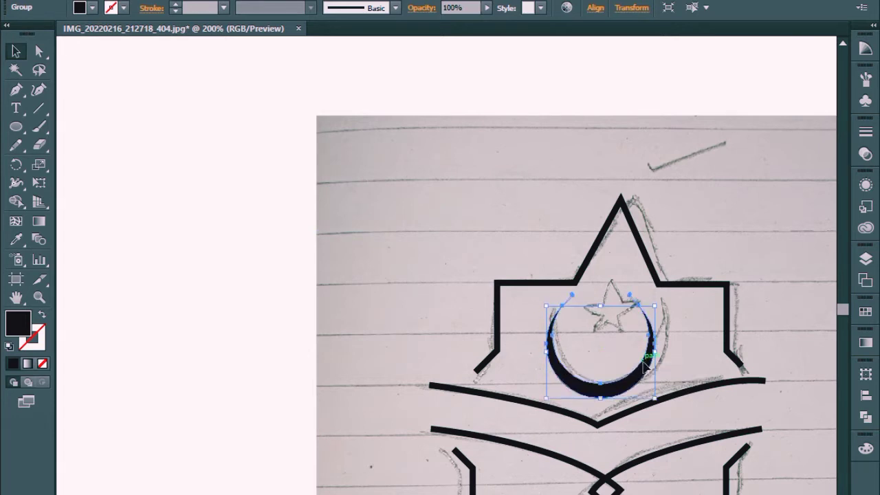
left_click(771, 294)
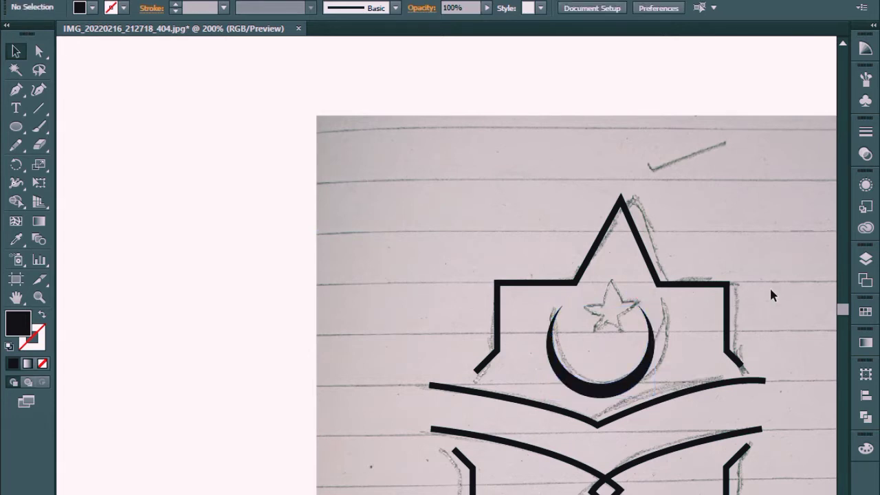
Step: Nudge the crescent slightly to the right and deselect it
left_click(653, 350)
left_click(781, 244)
left_click(654, 351)
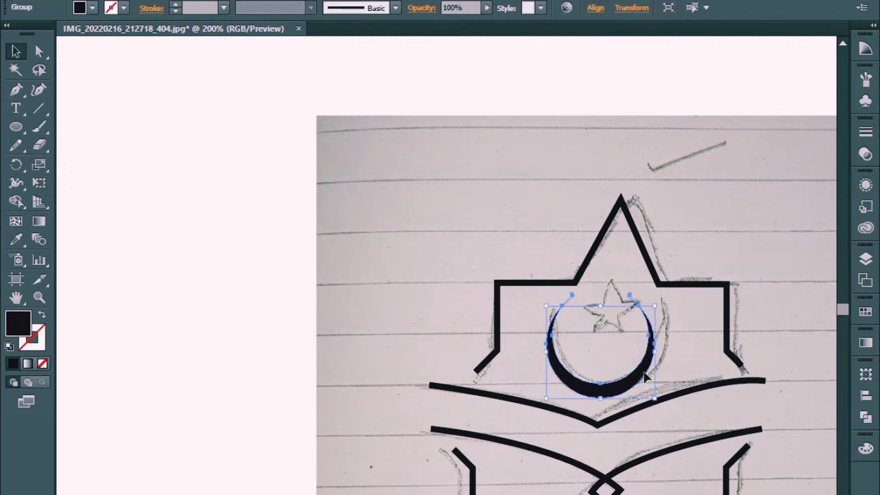
left_click(749, 213)
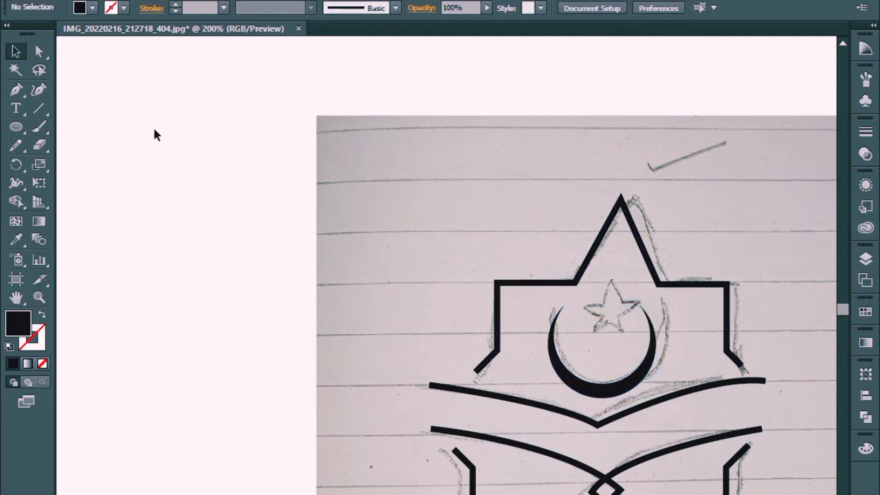
Step: Draw a small black five-pointed star with the Star tool and move it over the sketched star above the crescent
left_click(16, 126)
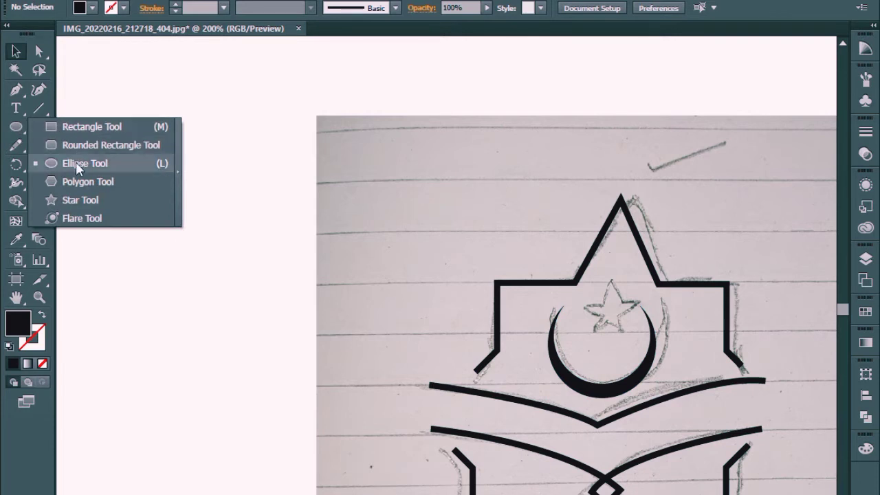
left_click(81, 198)
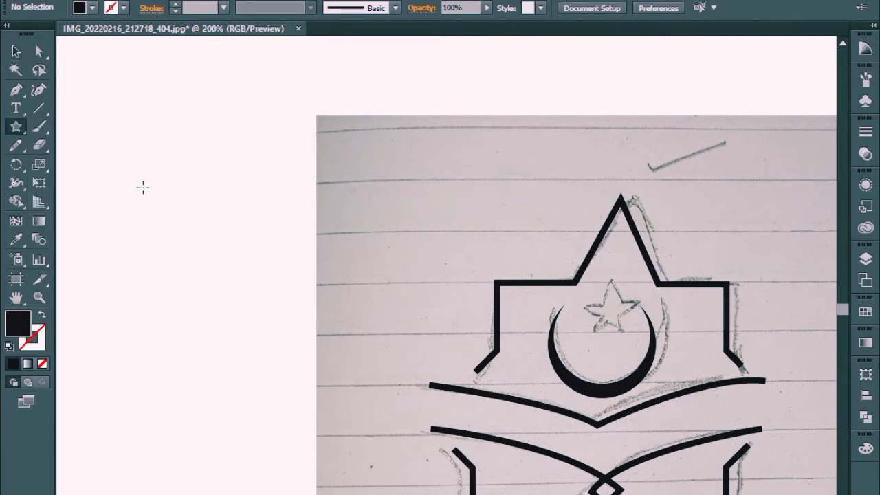
left_click_drag(134, 163, 156, 192)
left_click(16, 51)
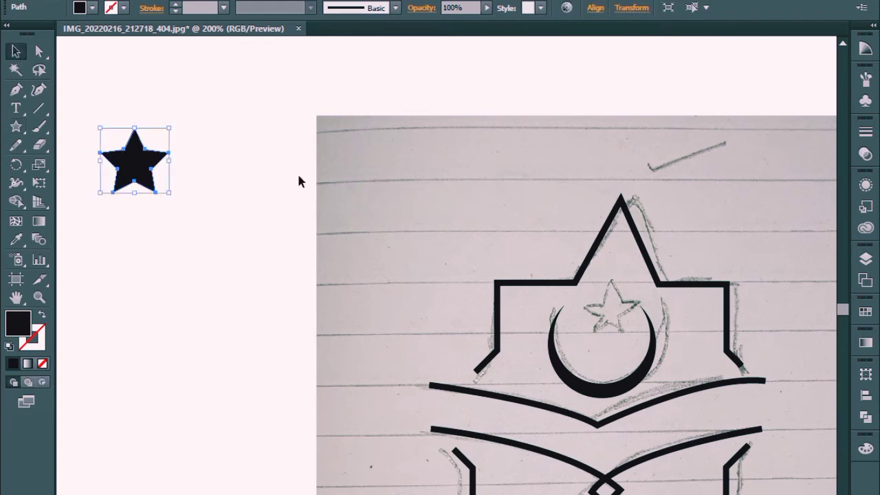
mouse_move(138, 172)
left_mouse_down()
mouse_move(489, 266)
mouse_move(617, 314)
left_mouse_up()
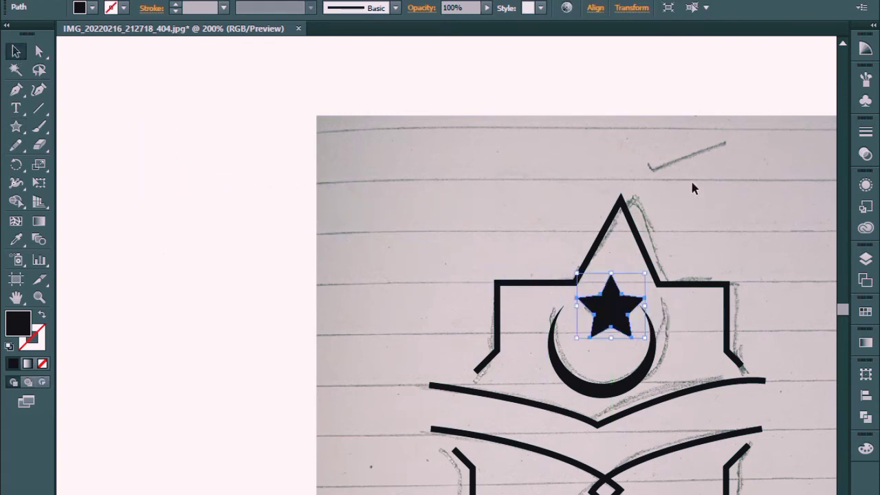
left_click(676, 230)
Step: Scale the black star down to about two thirds of its size and move it between the crescent's tips
left_click(629, 306)
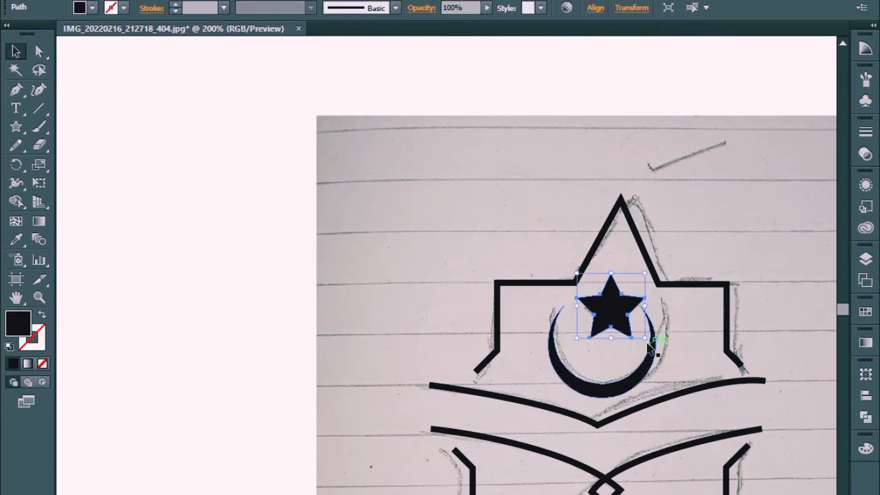
key("ctrl+plus")
key("ctrl+plus")
key("ctrl+plus")
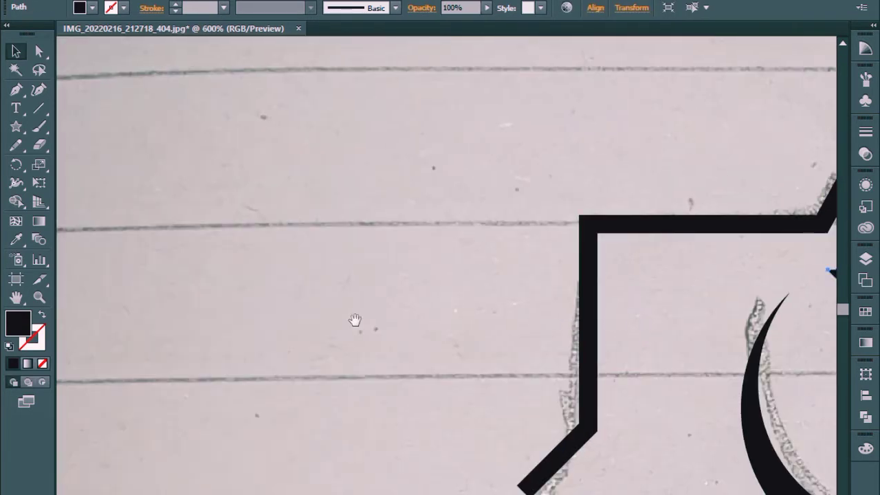
left_click_drag(649, 338, 131, 339)
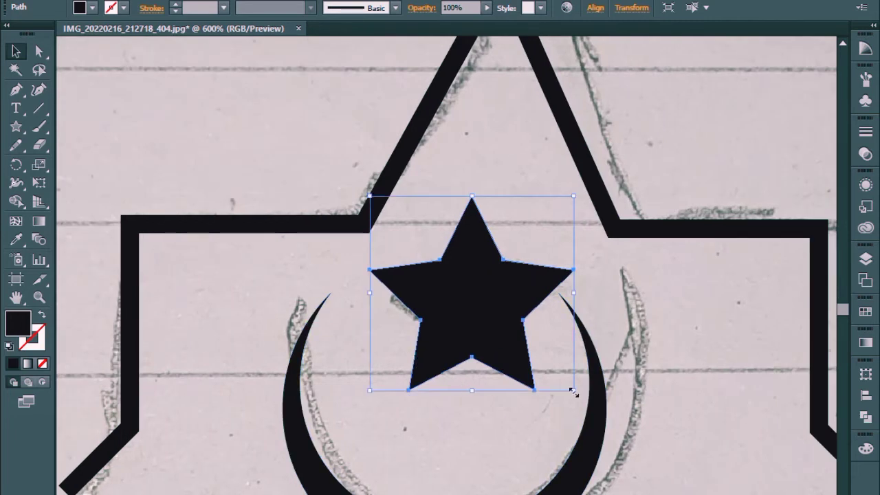
left_click_drag(574, 391, 540, 358)
left_click_drag(467, 298, 443, 324)
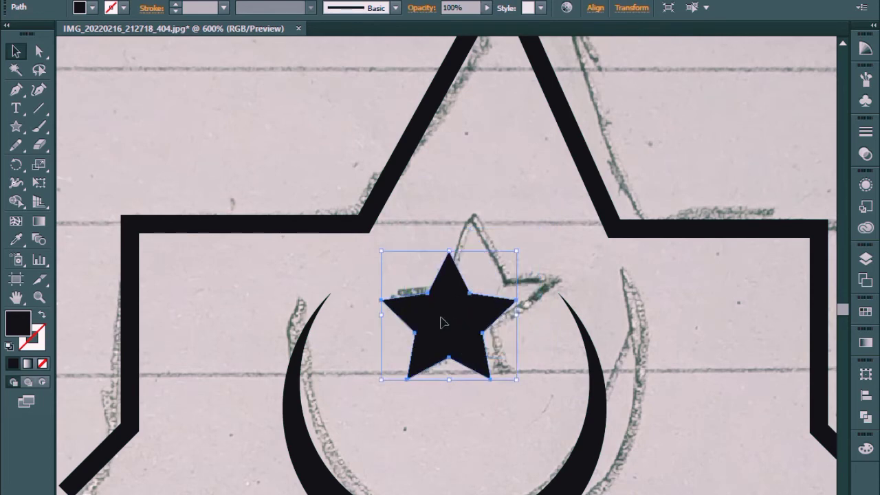
Step: Leave the star's isolation mode, nudge the star slightly down inside the crescent and deselect it
double_click(451, 323)
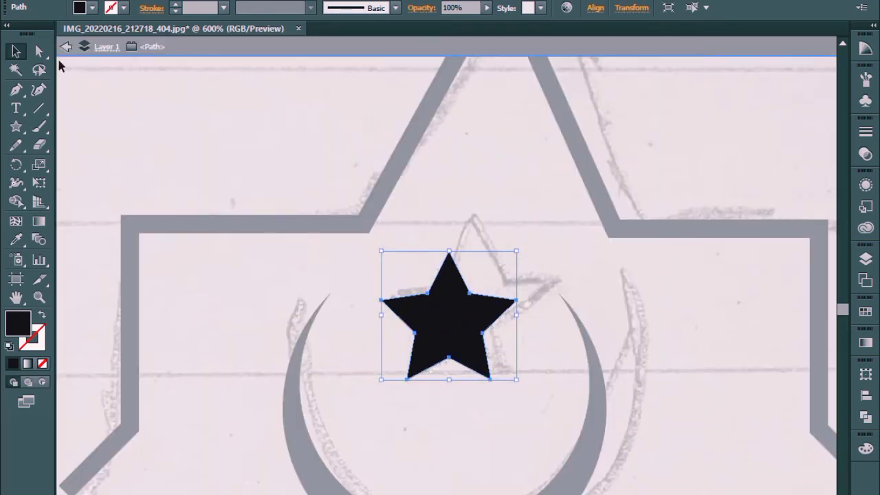
left_click(65, 46)
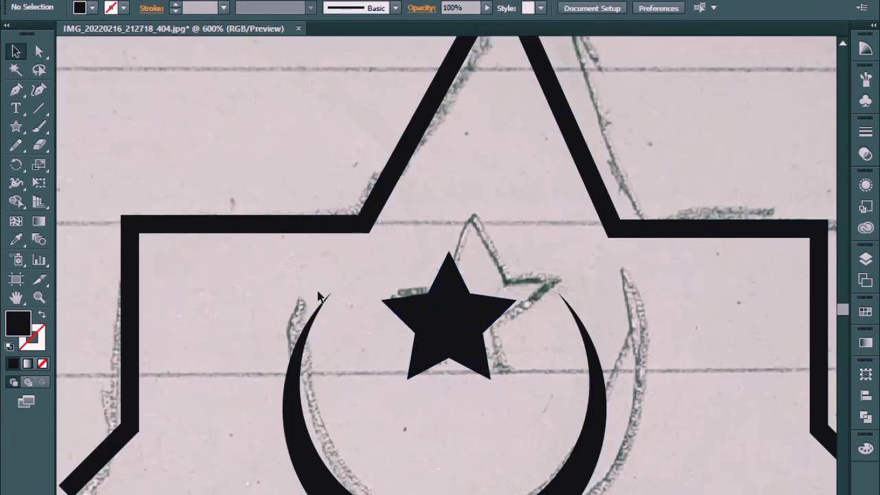
left_click(444, 337)
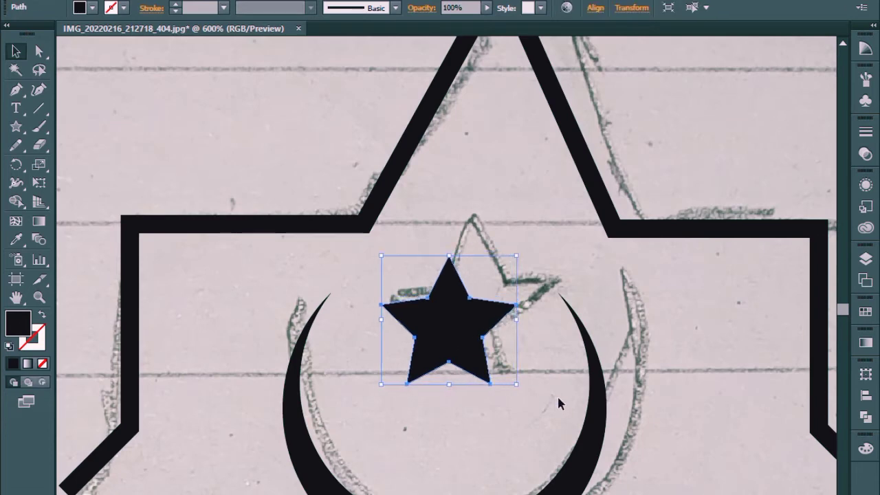
key("Down")
left_click(657, 162)
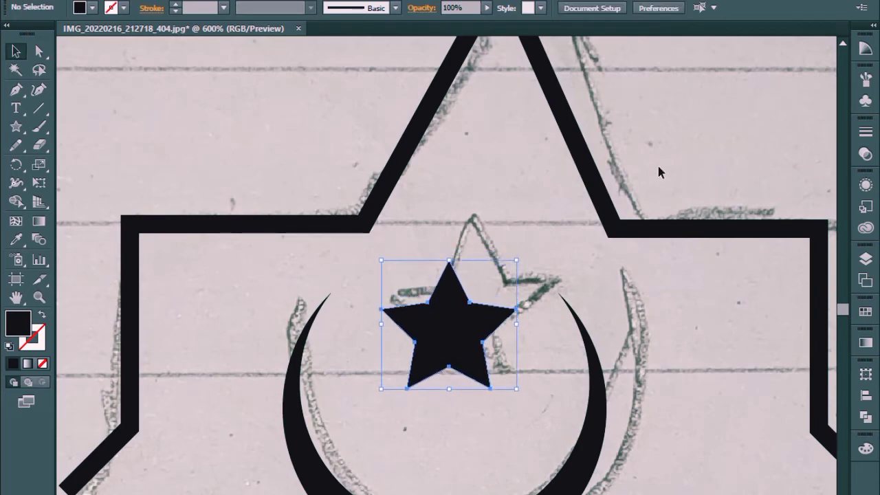
Step: Add the black text line "ISLAMIC SCHOOL" in the empty area above the artboard
key("ctrl+minus")
key("ctrl+minus")
key("ctrl+minus")
key("ctrl+minus")
key("ctrl+minus")
key("ctrl+minus")
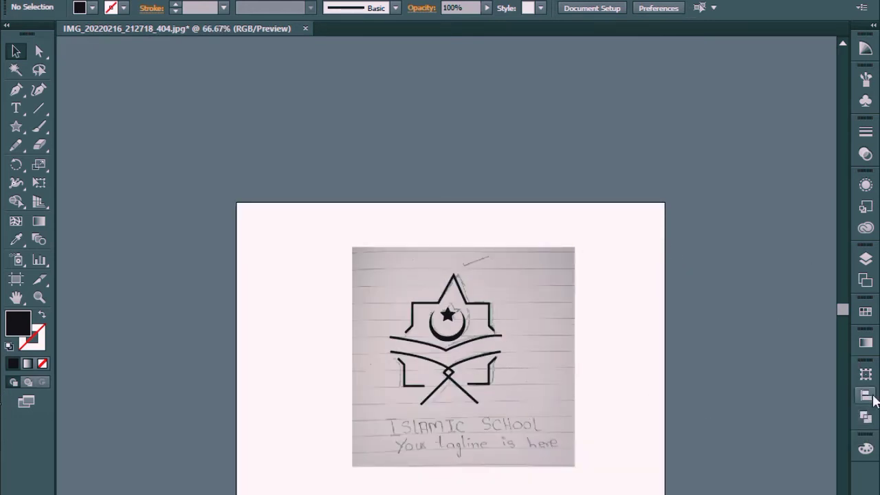
left_click(386, 299)
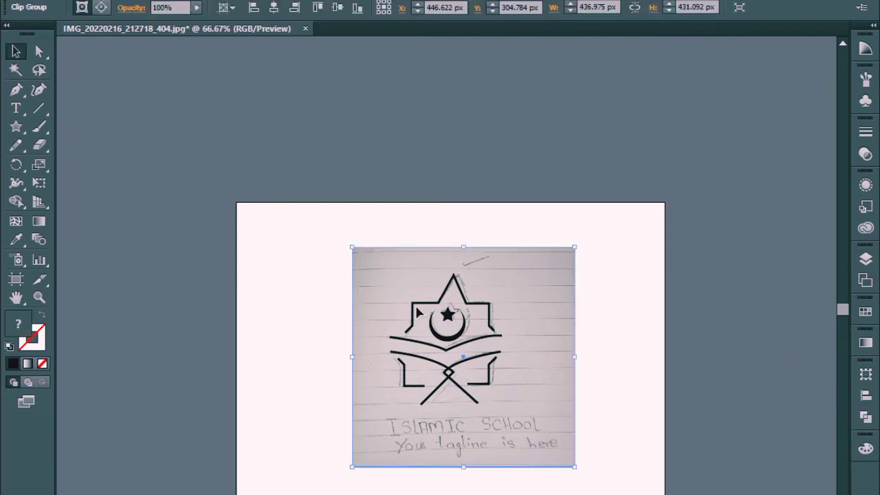
left_click(677, 370)
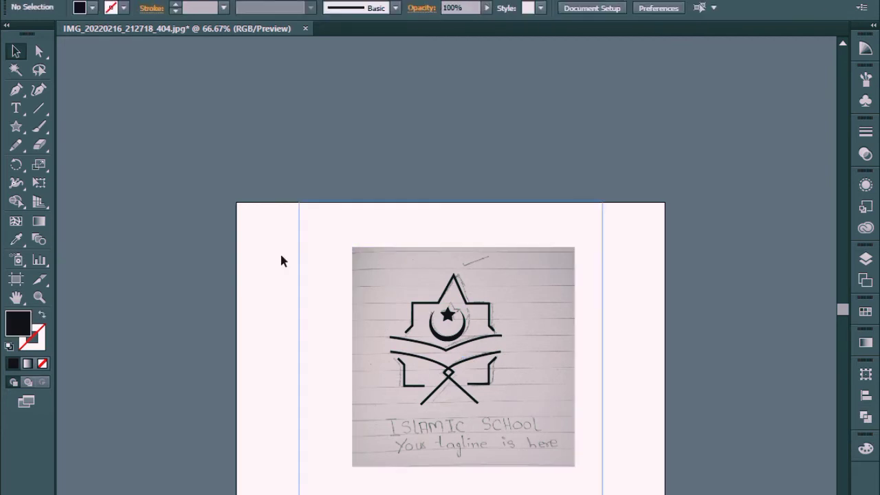
left_click(16, 107)
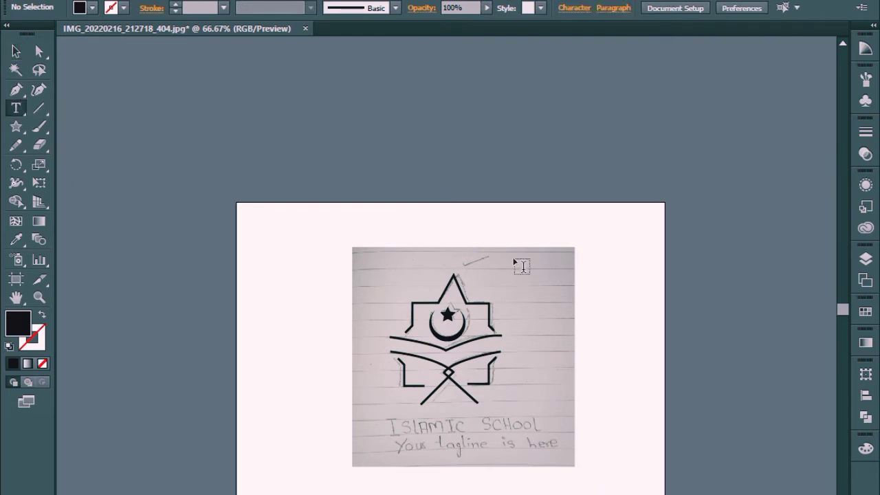
left_click(614, 334)
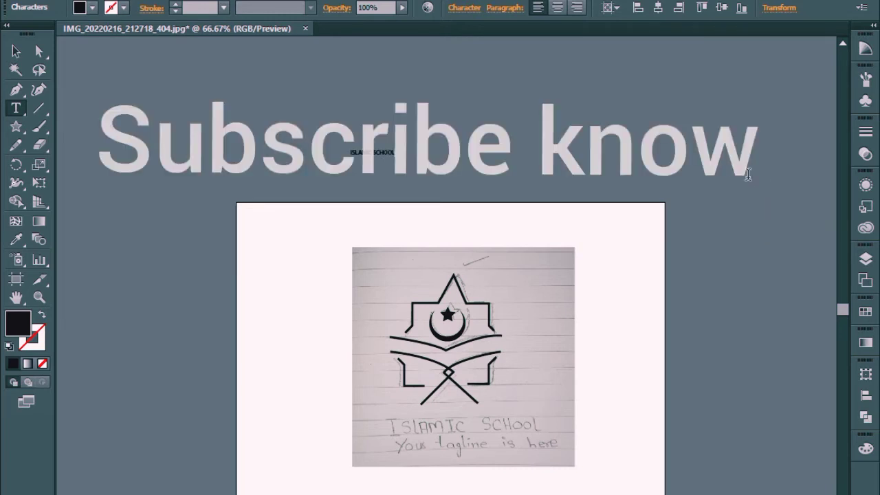
left_click(14, 50)
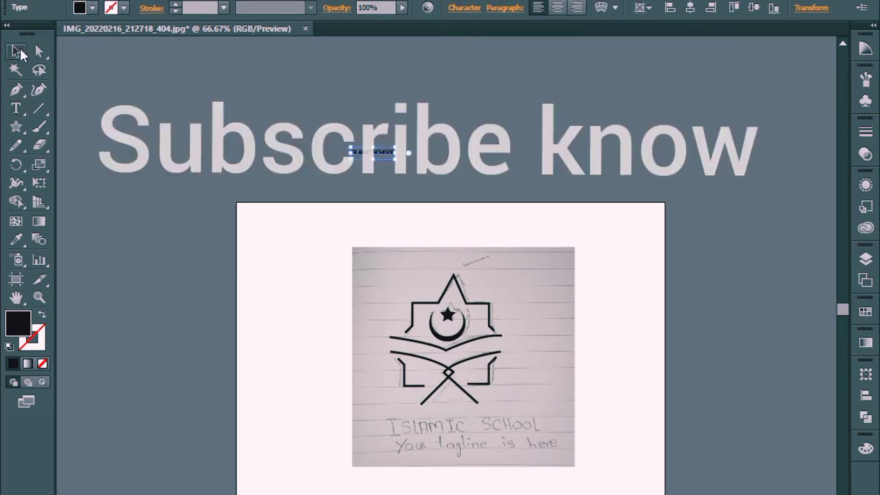
Step: Add a separate text line "YOUR TAGLINE IS HERE" just below the "ISLAMIC SCHOOL" line
left_click(15, 108)
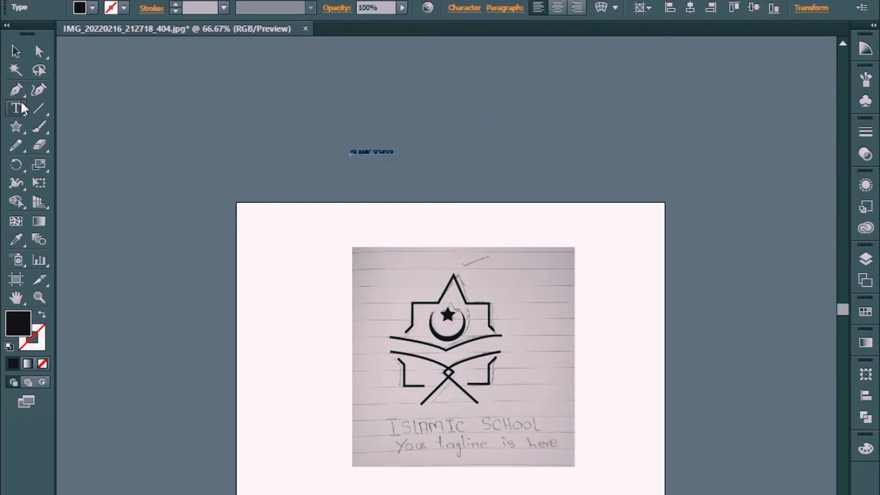
key("ctrl+shift+a")
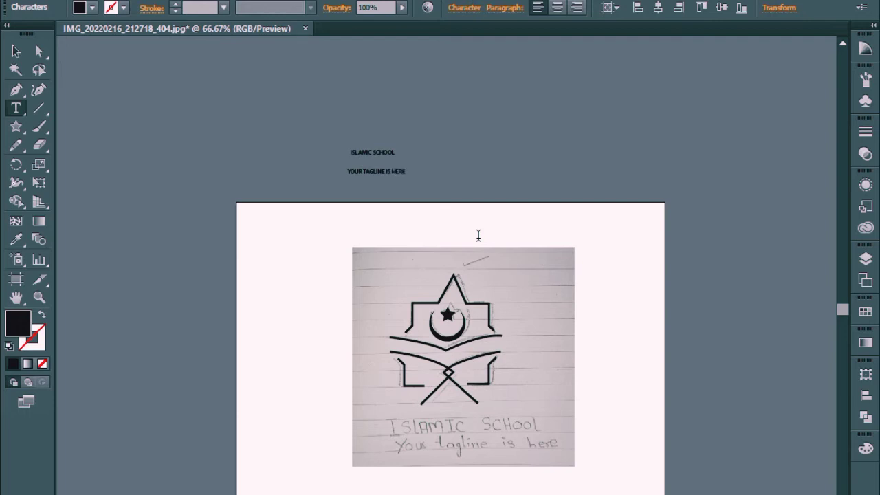
left_click(16, 51)
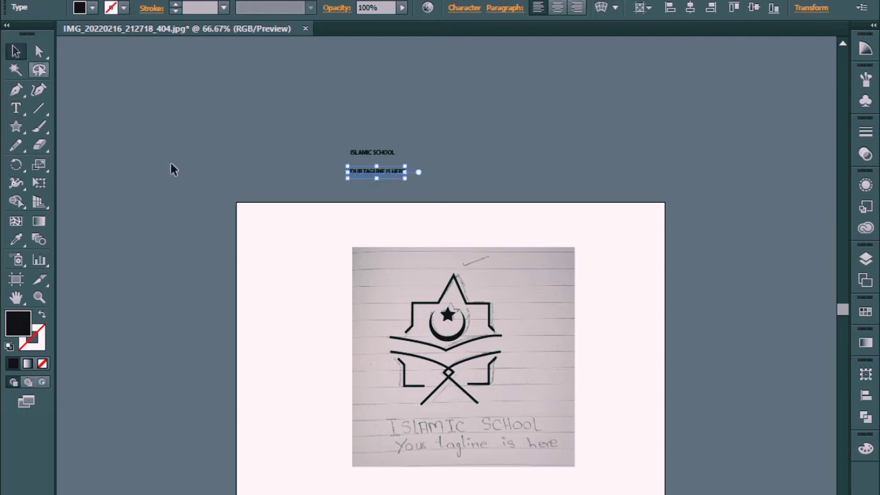
left_click_drag(358, 126, 440, 177)
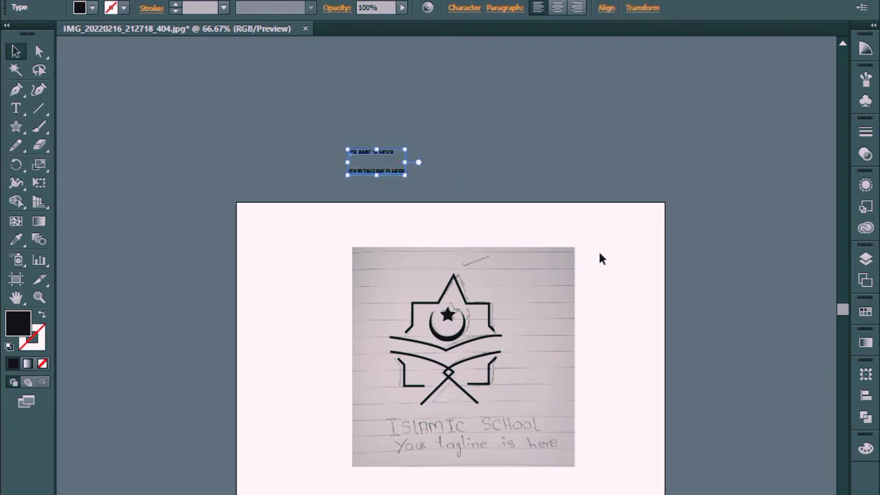
left_click(676, 343)
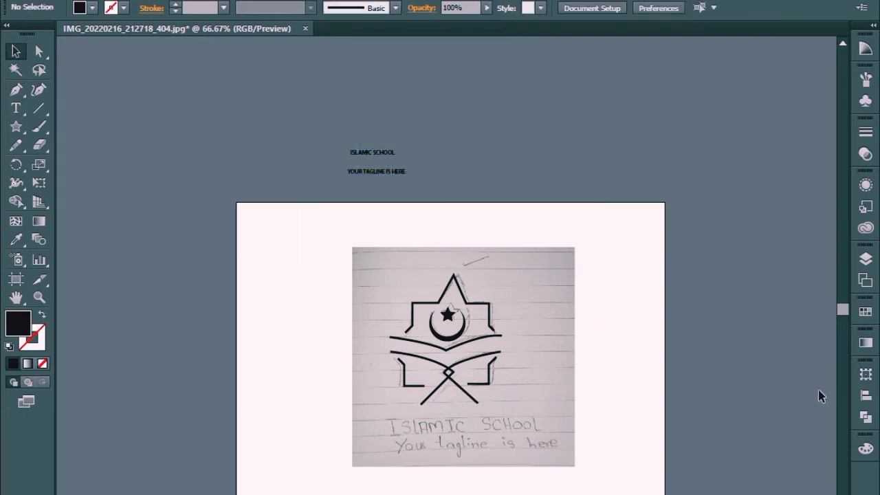
Step: Hide the clip group with the sketch photo in Layer 1 so only the vector artwork and text show
left_click(866, 258)
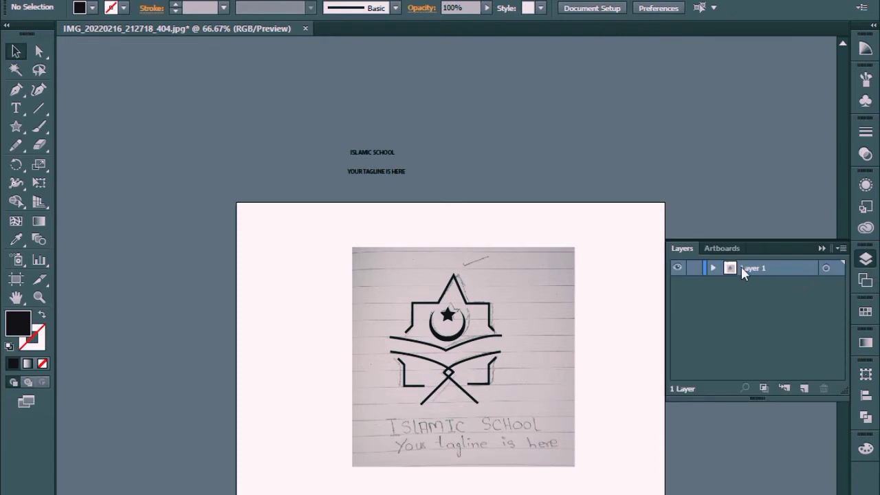
left_click(713, 269)
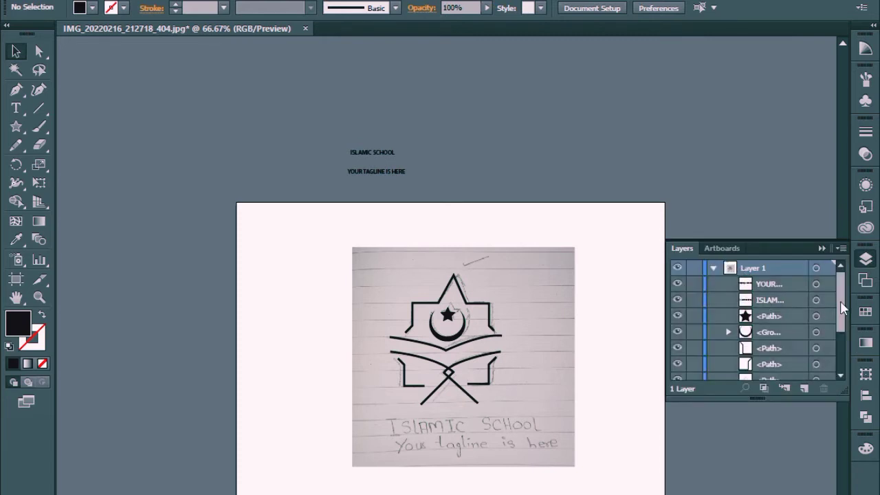
left_click_drag(843, 309, 845, 354)
left_click(677, 373)
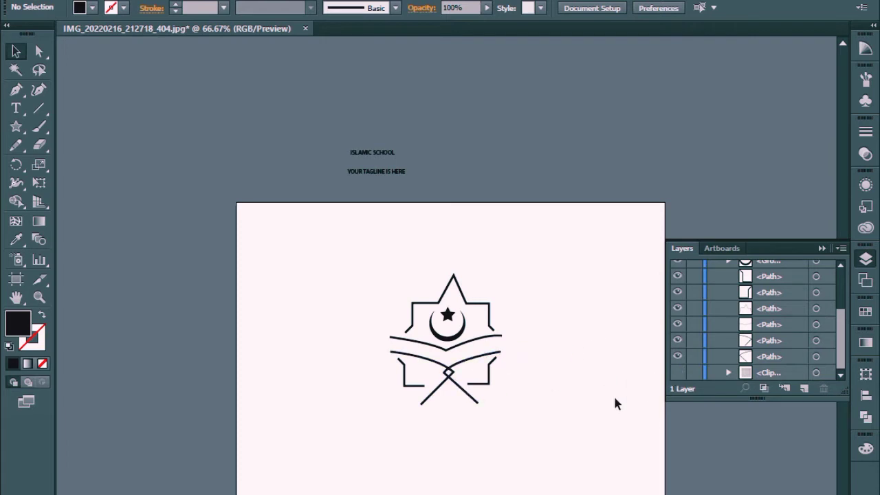
left_click(823, 248)
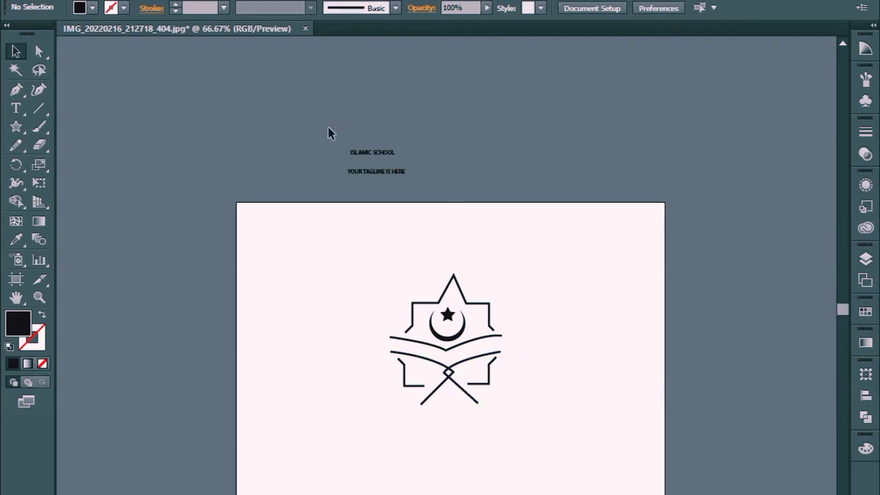
Step: Nudge both text lines down to the artboard's upper edge and undo the accidental vertical flip and stretch
left_click_drag(328, 133, 416, 187)
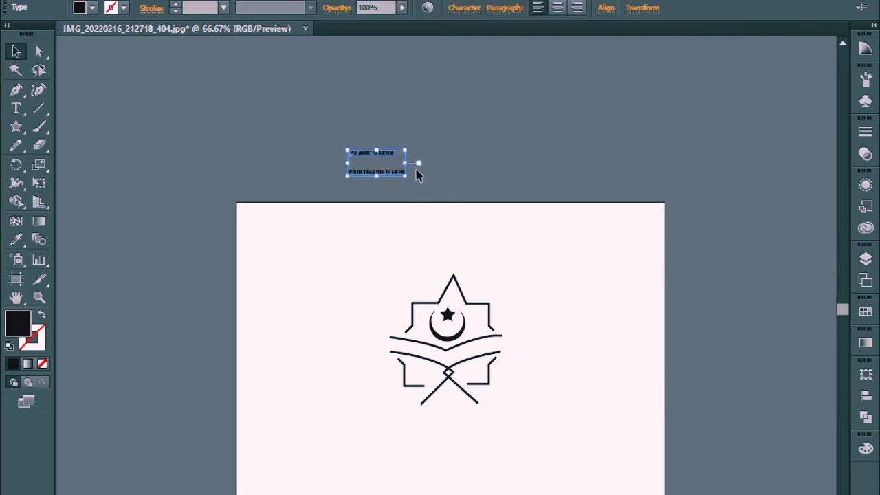
key("shift+Down")
key("shift+Down")
key("shift+Down")
key("shift+Down")
key("shift+Down")
key("shift+Down")
key("shift+Down")
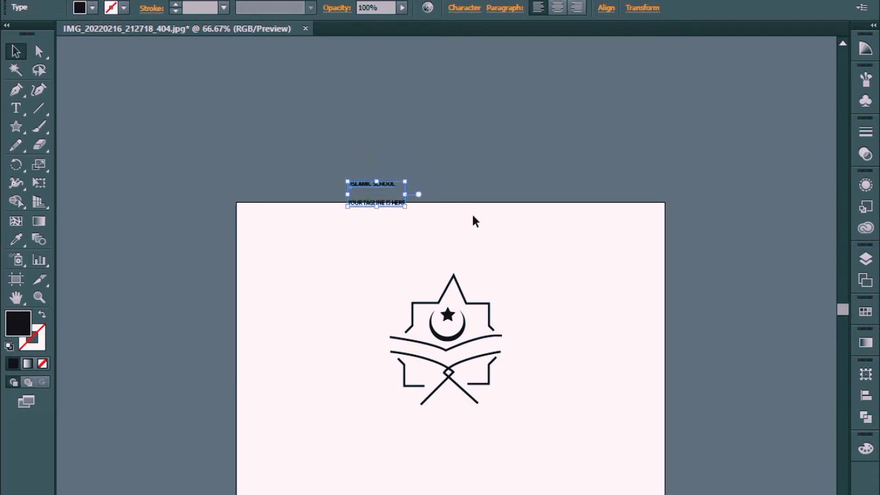
key("shift+Down")
key("shift+Down")
left_click_drag(376, 191, 448, 365)
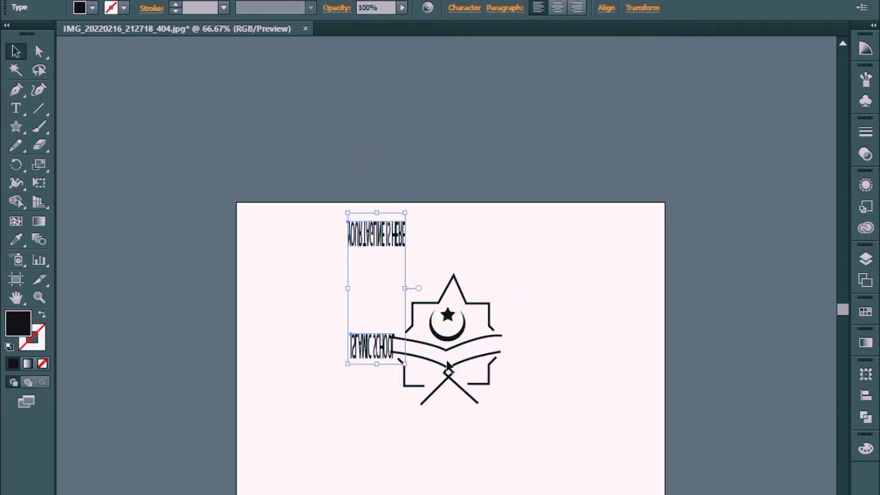
key("ctrl+z")
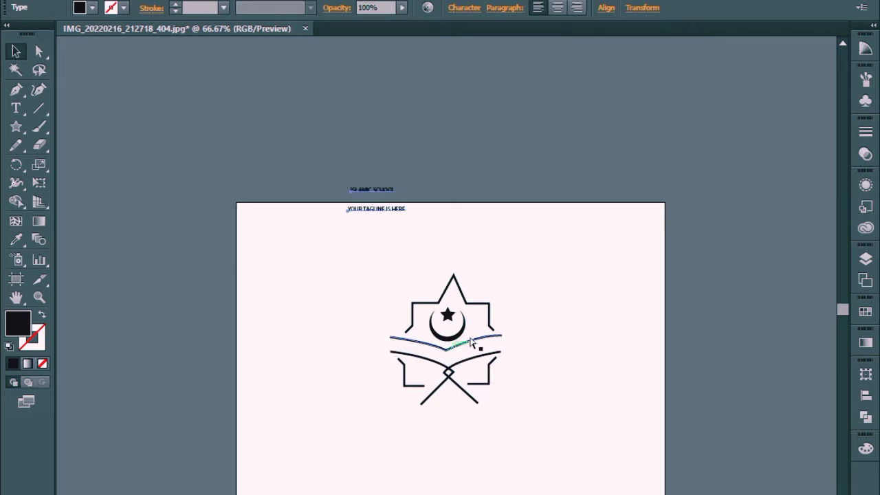
Step: Move both text lines down from the artboard's upper edge to just below the crossed legs of the book stand
left_click(535, 255)
key("ctrl+equal")
key("ctrl+equal")
key("ctrl+equal")
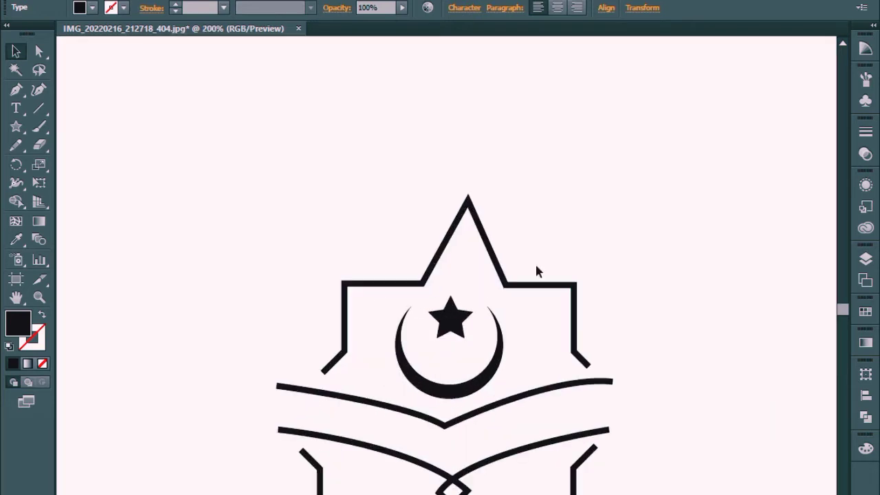
left_click_drag(464, 156, 540, 312)
left_click_drag(364, 160, 532, 494)
left_click_drag(629, 268, 613, 108)
left_click_drag(622, 337, 603, 279)
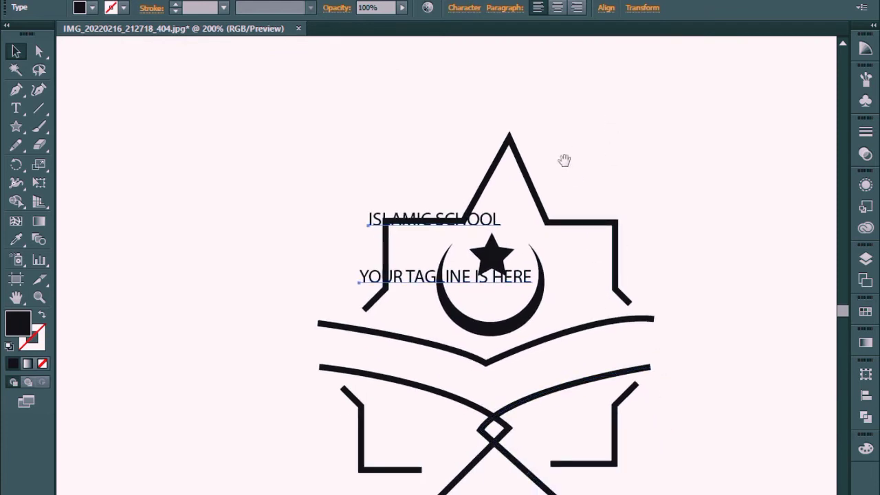
left_click_drag(482, 282, 583, 494)
left_click_drag(635, 483, 605, 229)
left_click_drag(548, 297, 491, 351)
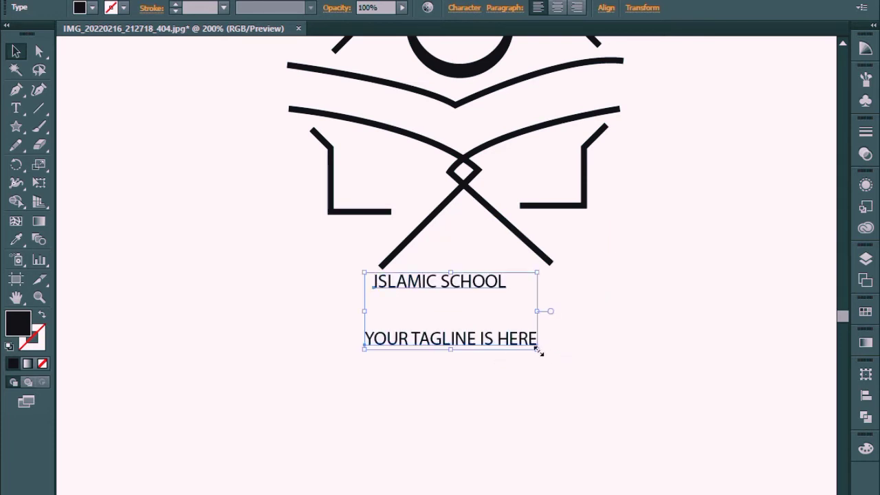
Step: Enlarge both text lines proportionally to about three times their size and move them clear below the book stand
left_click_drag(540, 351, 710, 429)
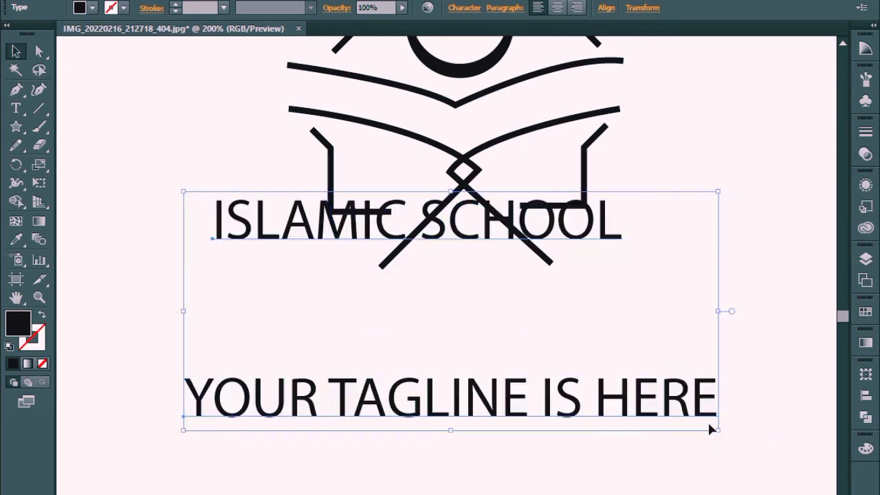
left_click_drag(506, 231, 547, 336)
left_click(662, 228)
Step: Move the "YOUR TAGLINE IS HERE" line up until it sits closely beneath "ISLAMIC SCHOOL", and deselect it
left_click(520, 491)
key("Up")
key("Up")
key("Up")
key("Up")
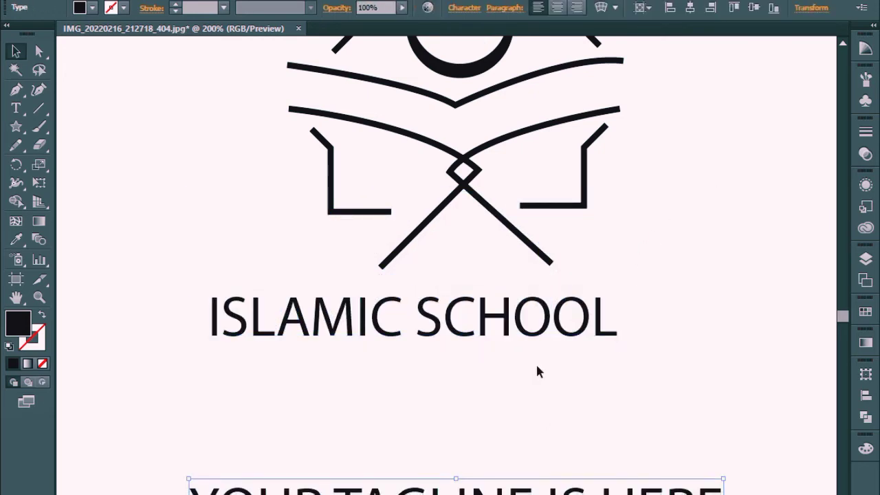
key("Up")
key("Up")
key("Up")
key("Up")
key("Up")
key("Up")
key("Up")
key("Up")
key("Up")
key("Up")
key("Up")
key("Up")
key("Up")
key("Up")
key("Up")
key("Up")
key("Up")
key("Up")
key("Up")
key("Up")
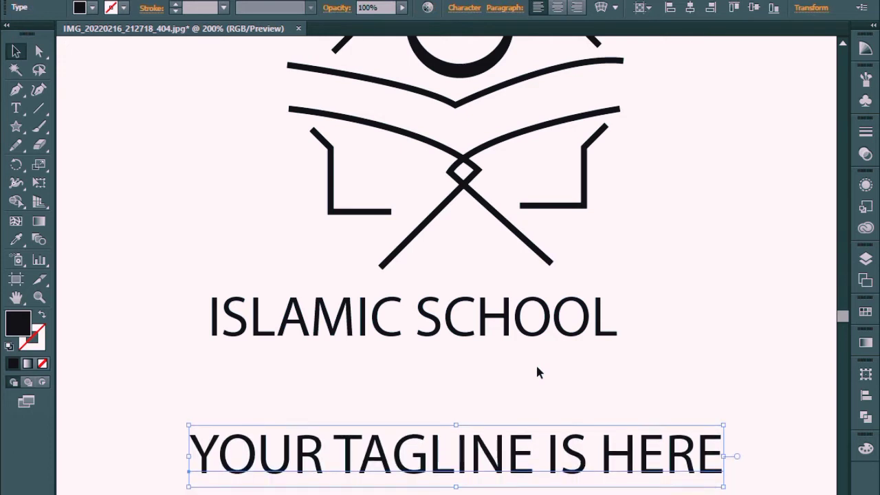
key("Up")
key("Up")
key("Up")
key("Up")
key("Up")
key("Up")
key("Up")
key("Up")
key("Up")
key("Up")
key("Up")
key("Up")
key("Up")
key("Up")
key("Up")
key("Up")
key("Up")
key("Up")
key("Up")
key("Up")
left_click(625, 282)
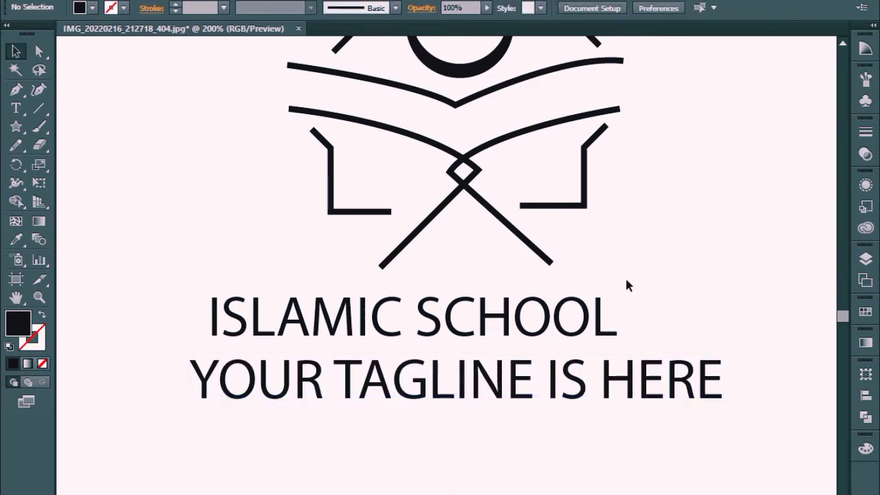
Step: Select both text lines together and nudge them slightly down and to the right beneath the emblem
left_click_drag(138, 226, 331, 392)
key("Down")
key("Down")
key("Right")
key("Right")
key("Right")
key("Right")
key("Right")
key("Right")
key("Right")
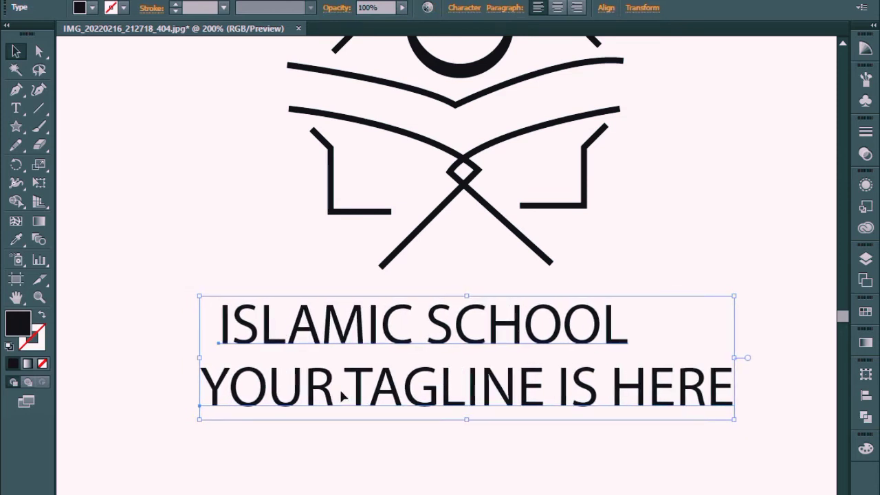
Step: Nudge both text lines farther down to widen the gap beneath the book stand, and deselect them
key("Down")
key("Down")
key("Down")
key("Down")
key("Down")
key("Down")
key("Down")
key("Down")
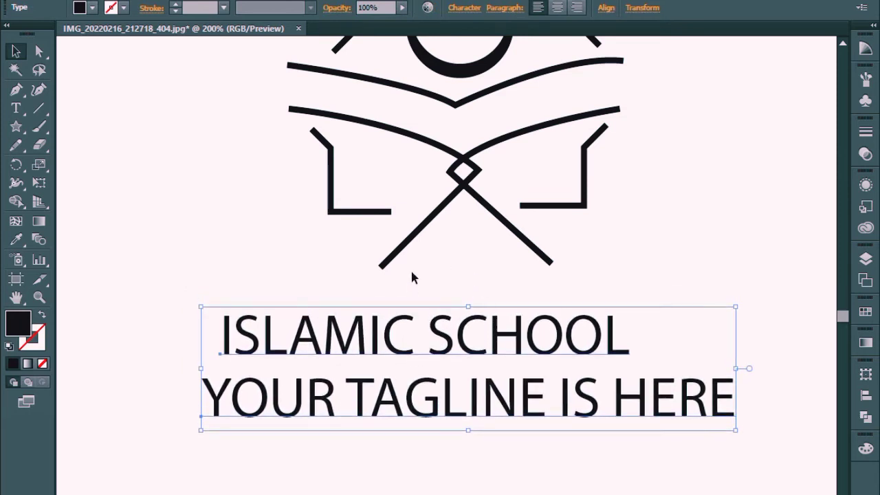
left_click(412, 275)
Step: Nudge the apex anchor point of the upper frame slightly to the left to make the peak more symmetrical, and deselect the path
left_click_drag(330, 142, 313, 397)
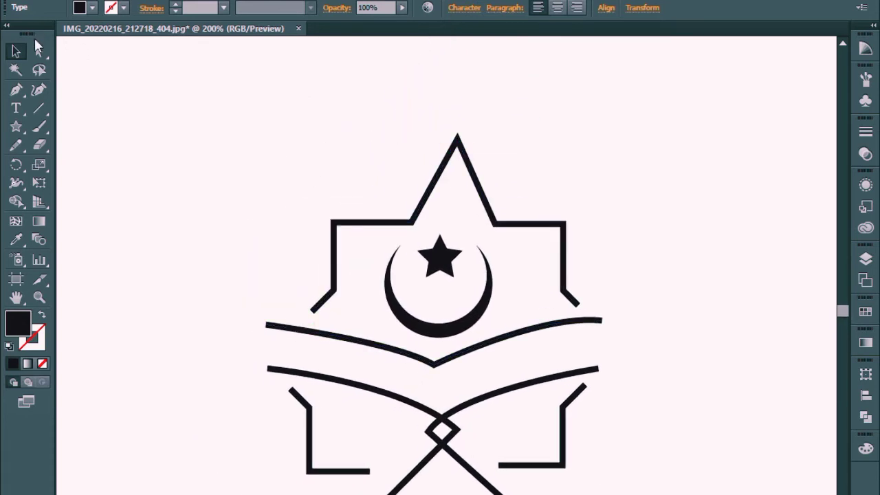
key("a")
left_click(457, 137)
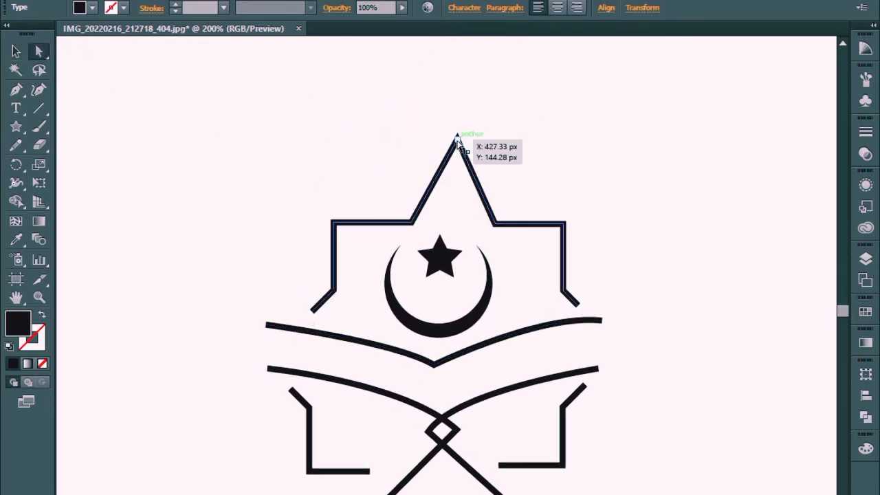
key("Left")
key("Left")
key("Left")
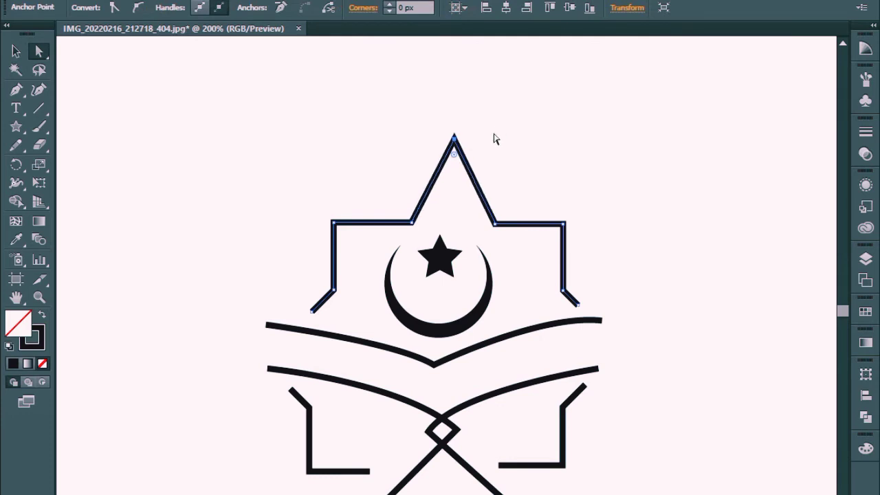
left_click(493, 133)
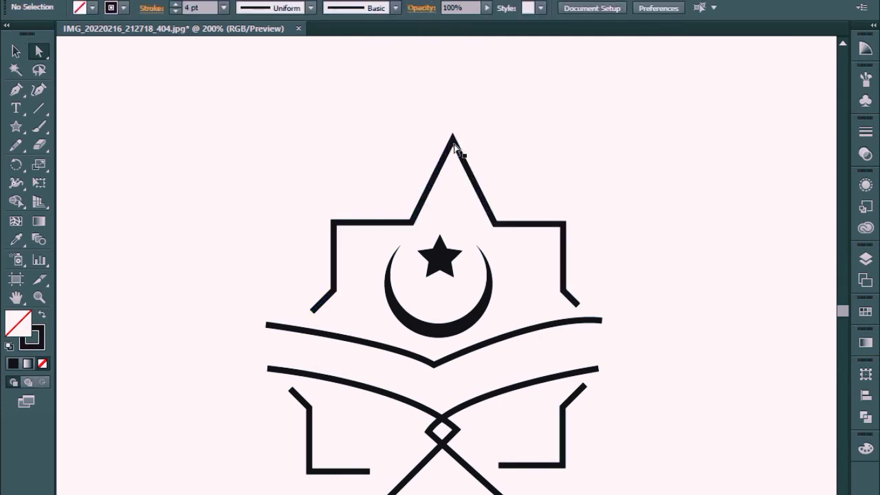
left_click(413, 224)
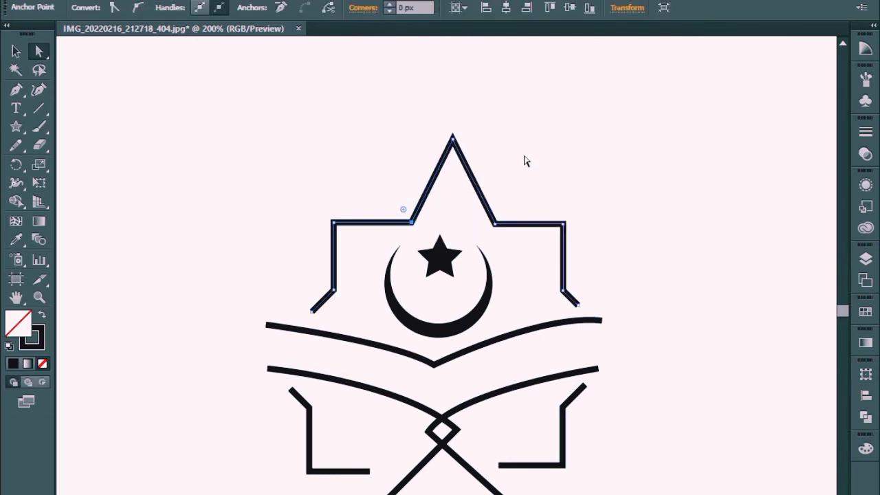
left_click(524, 161)
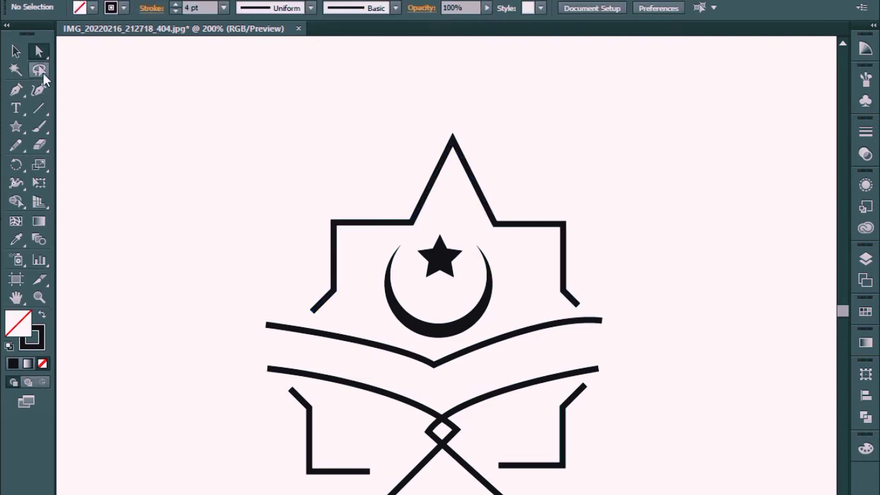
Step: Select the book's upper V-shaped curve together with the right page curve that crosses down into the stand's leg
left_click(16, 52)
left_click_drag(373, 143, 480, 180)
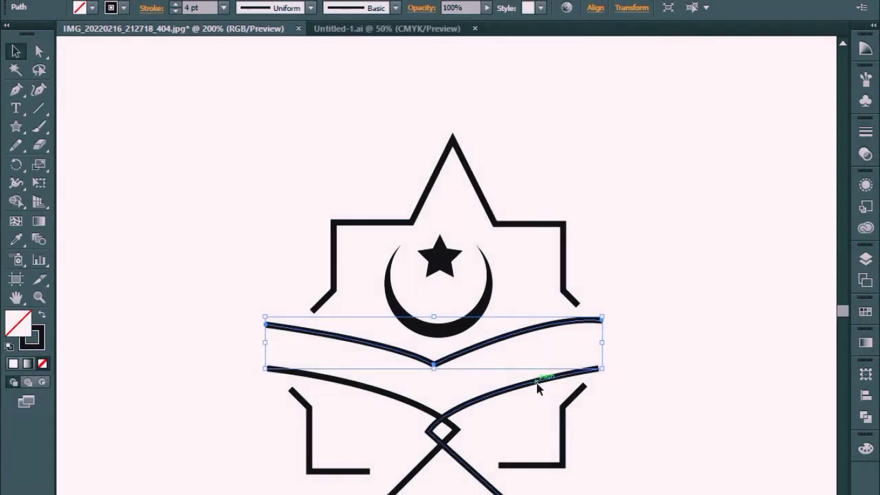
left_click(538, 385, "shift")
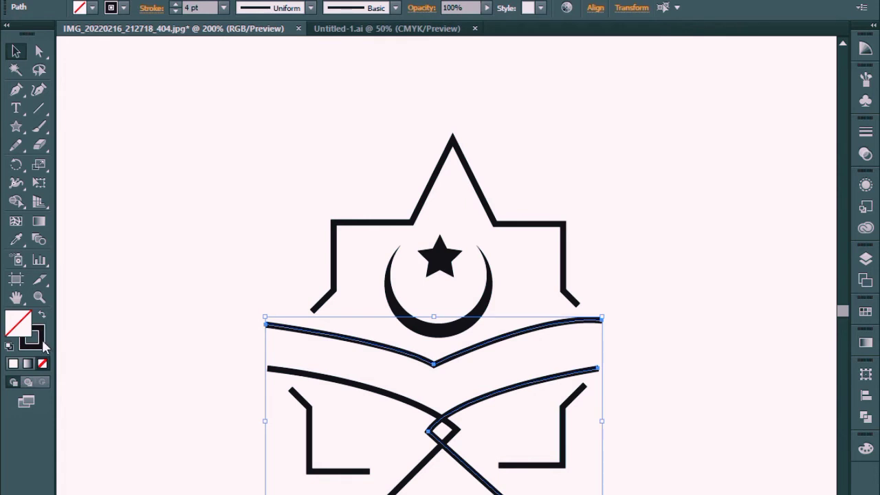
left_click(42, 363)
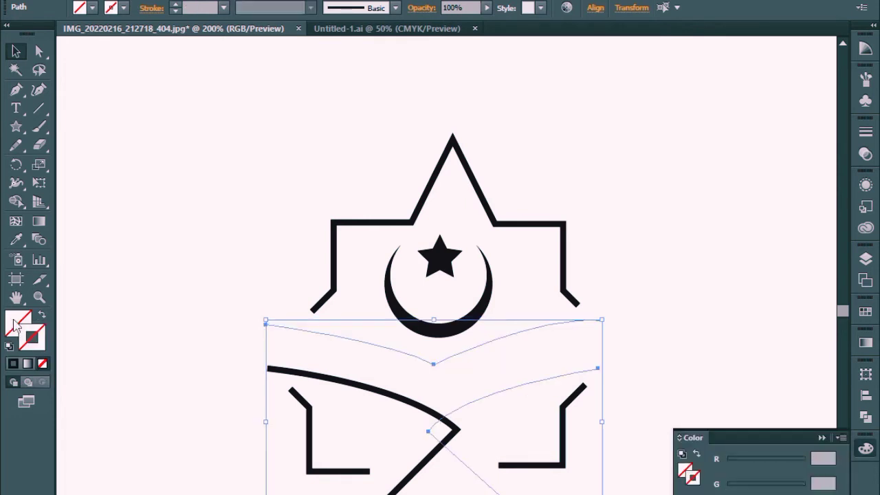
left_click(13, 364)
double_click(19, 323)
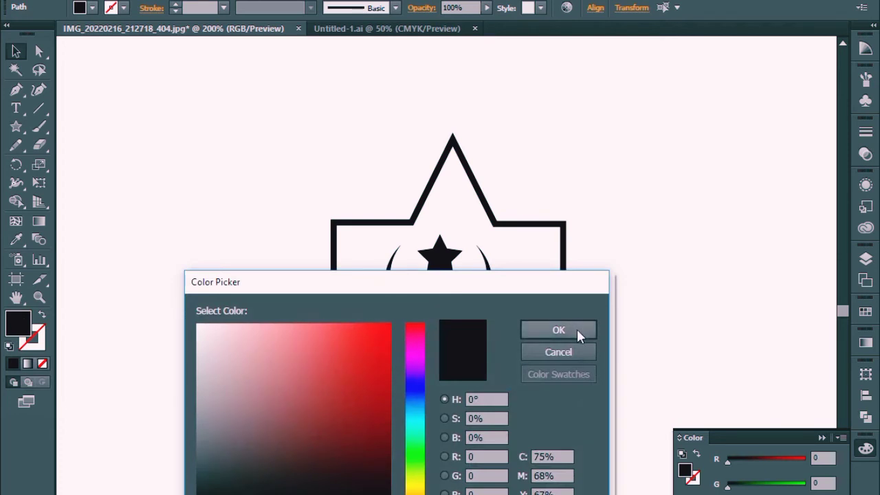
left_click(556, 353)
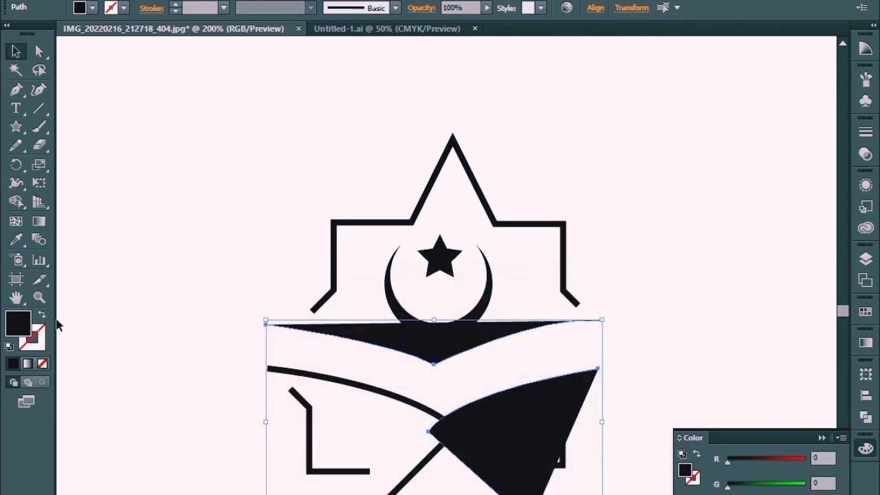
left_click(42, 315)
Step: Give the selected book curves a blue stroke with hue 210°, saturation 75% and brightness 61%, and set the stroke weight to 5 pt
double_click(32, 338)
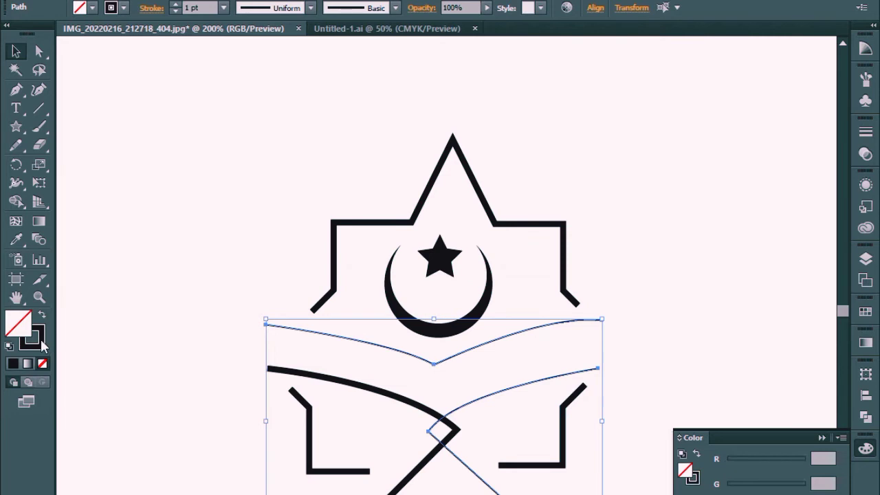
left_click_drag(405, 349, 413, 406)
left_click_drag(344, 382, 343, 400)
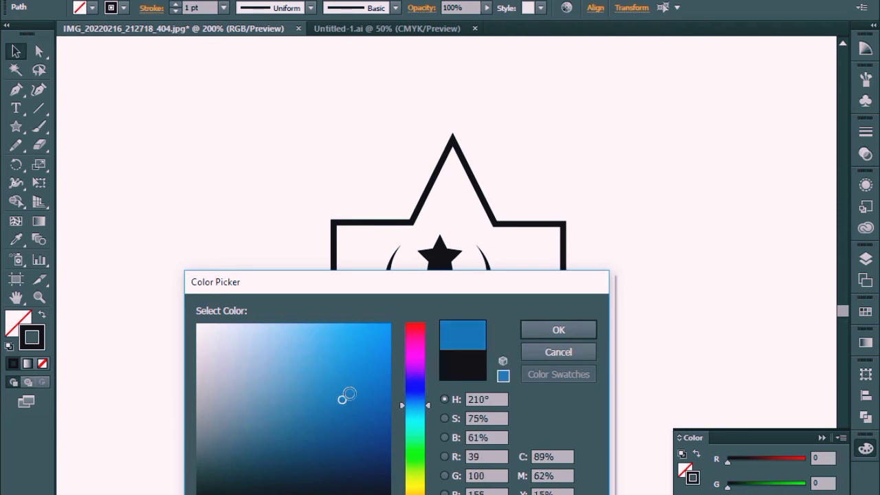
left_click(558, 332)
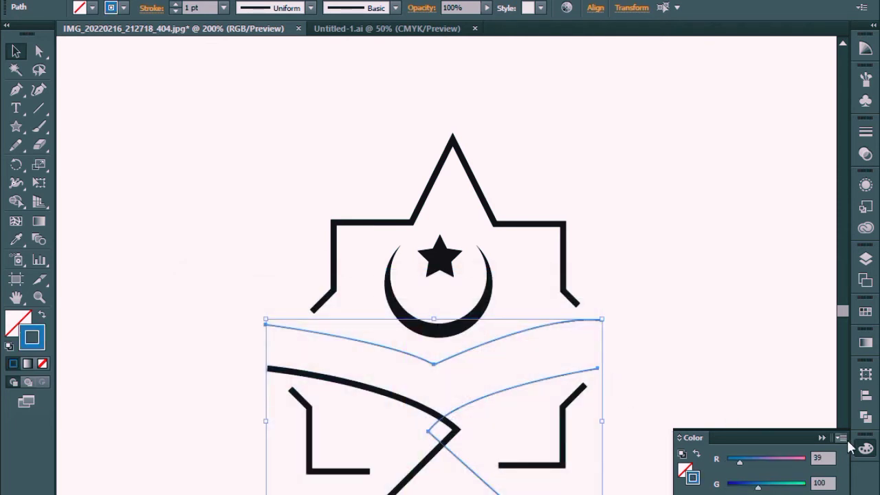
left_click(822, 437)
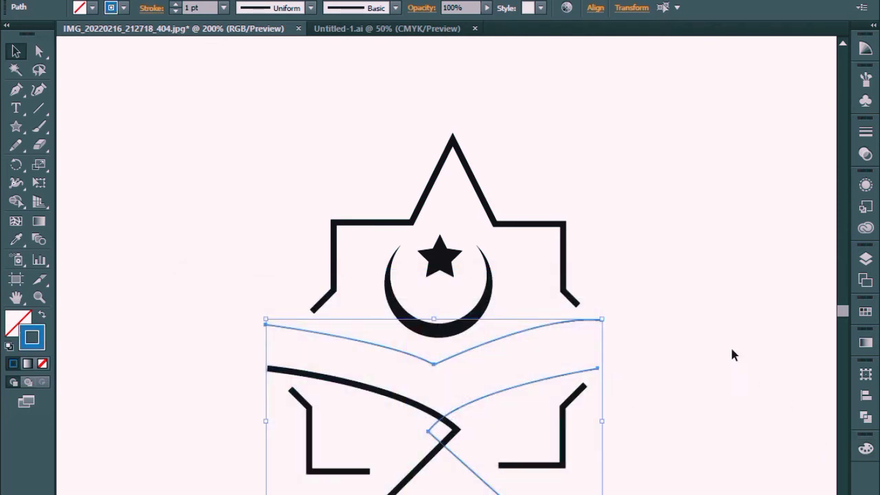
left_click(223, 8)
left_click(244, 142)
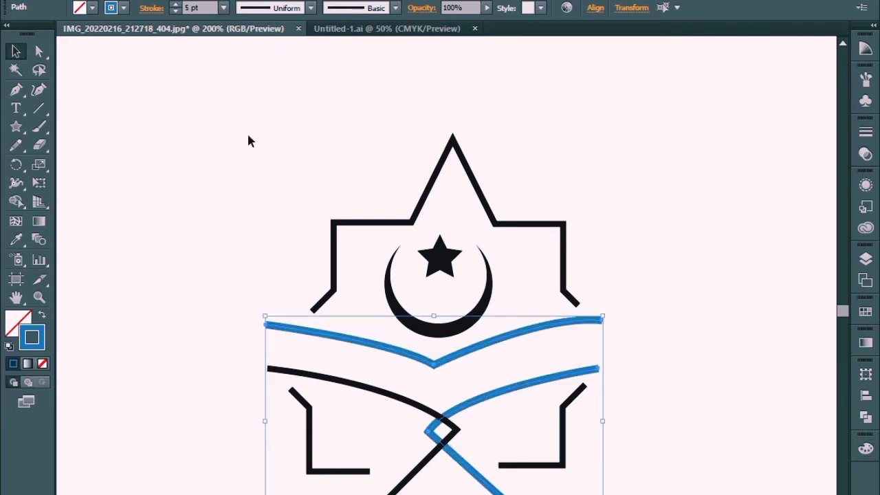
Step: Copy the blue 5 pt stroke from the finished curves onto the left page-and-leg line with the Eyedropper, and deselect it
left_click(383, 395, "shift")
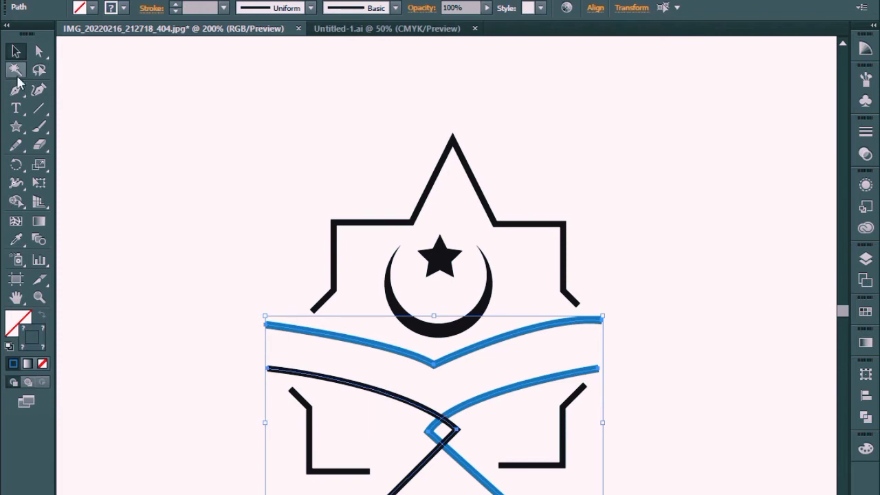
left_click(159, 148)
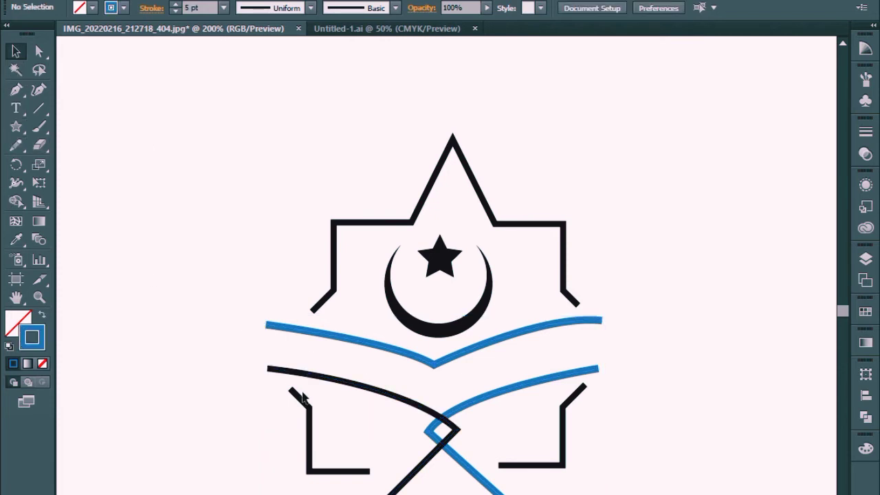
left_click(377, 390)
left_click(21, 241)
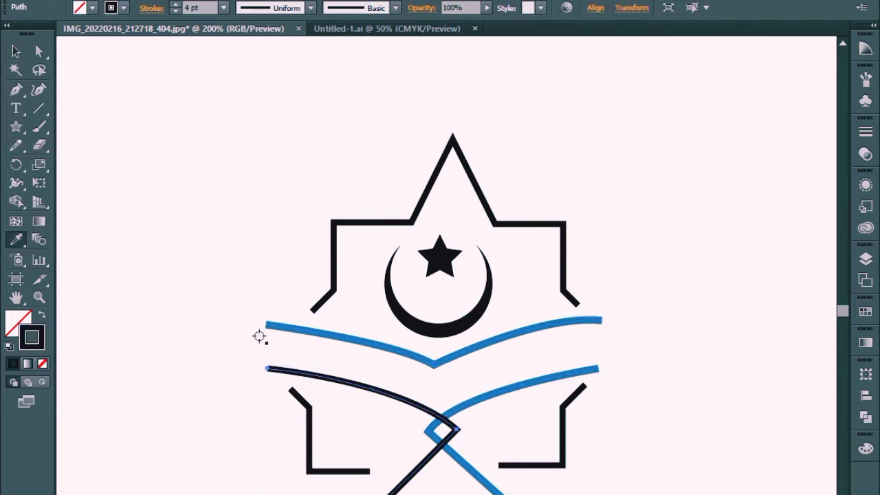
left_click(352, 335)
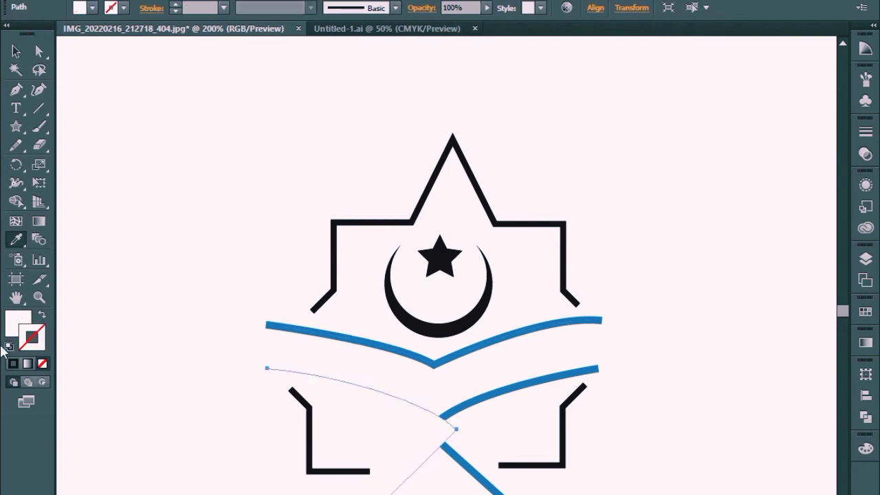
key("ctrl+plus")
key("ctrl+plus")
key("ctrl+plus")
key("ctrl+plus")
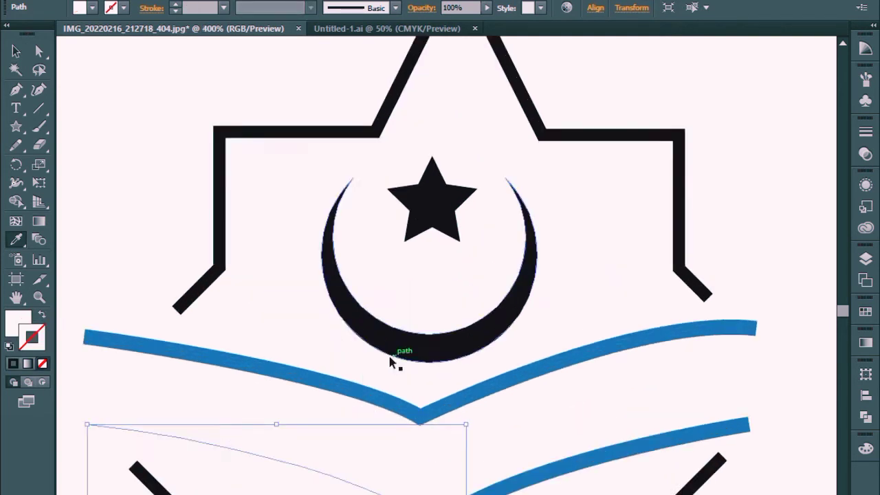
left_click(499, 473)
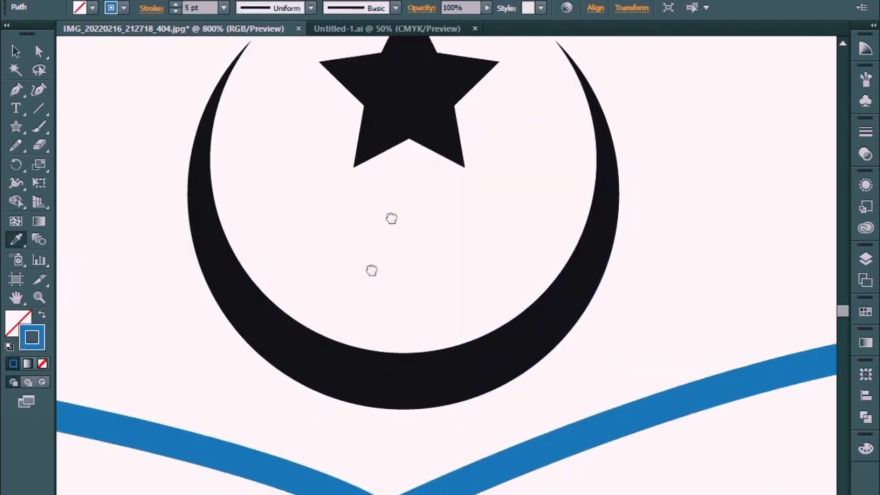
left_click_drag(392, 460, 508, 120)
key("ctrl+minus")
key("ctrl+minus")
key("ctrl+minus")
key("ctrl+minus")
key("ctrl+minus")
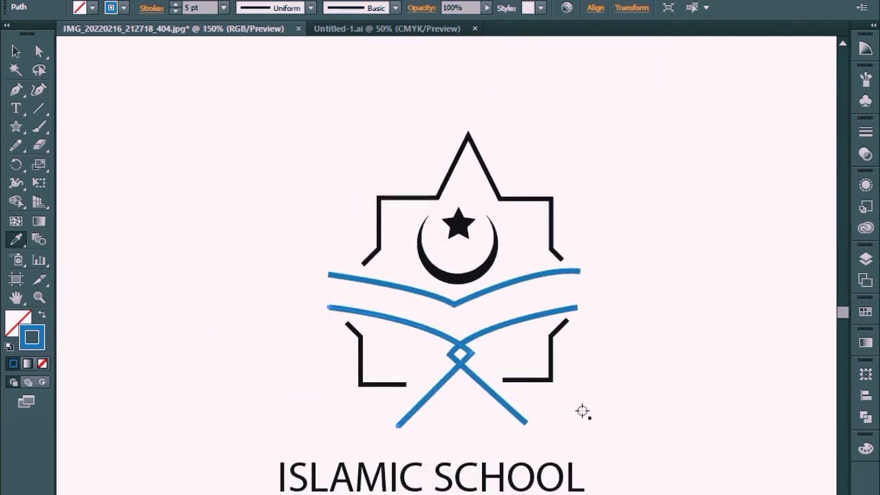
left_click(15, 51)
left_click(523, 140)
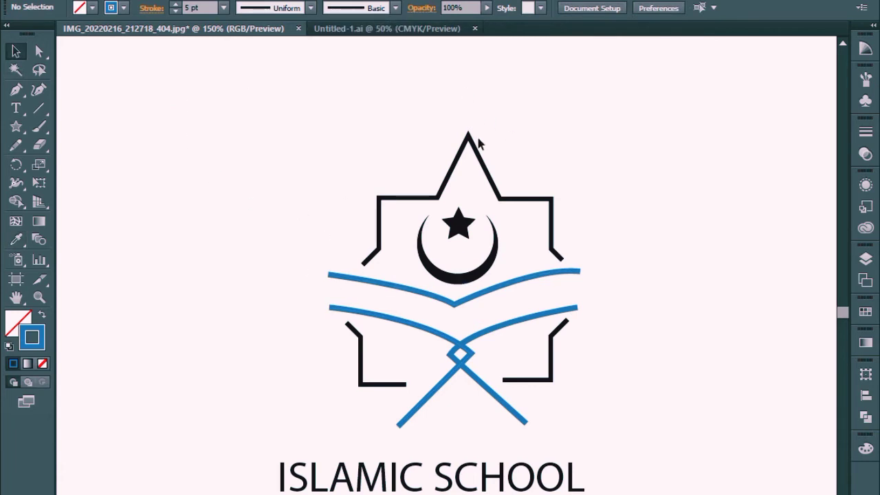
Step: Check the colored Islamic School reference logo in Untitled-1.ai and return to the working document
left_click(398, 31)
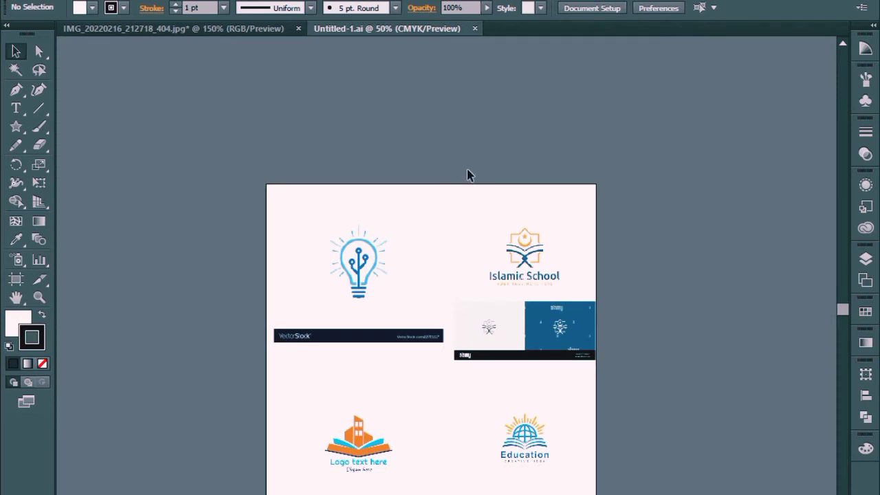
left_click(200, 29)
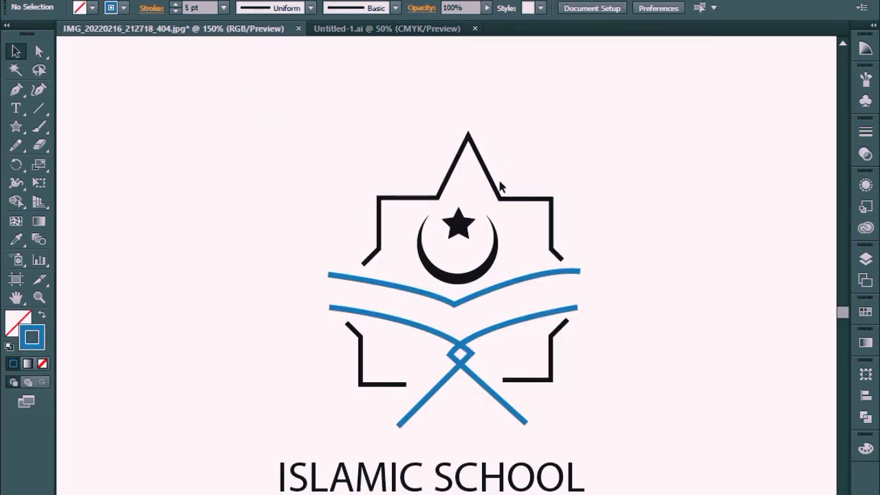